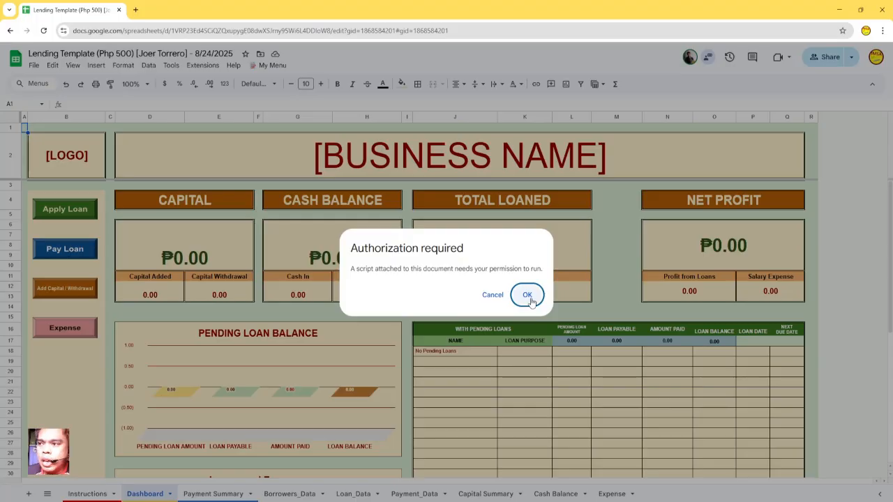
- Begin authorizing the attached script, choose the Google account and continue past the unverified-app warning to Lending Project
{"action": "left_click", "coordinate": [531, 299]}
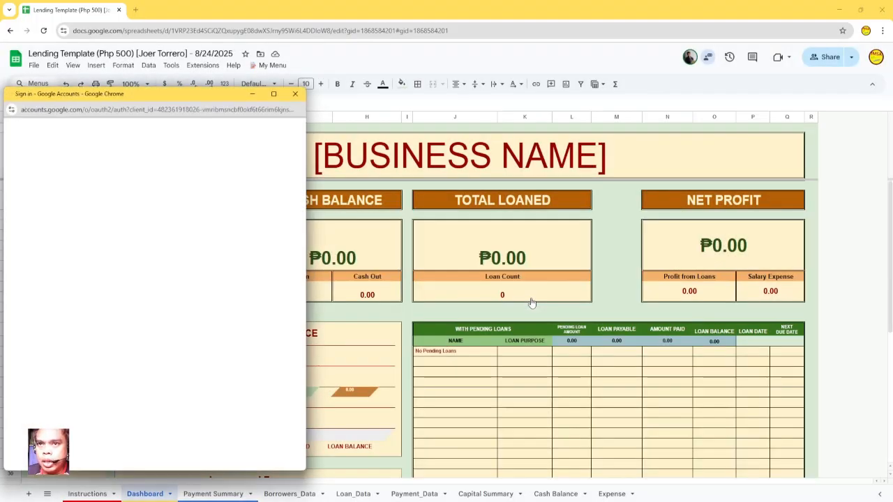
{"action": "left_click", "coordinate": [112, 274]}
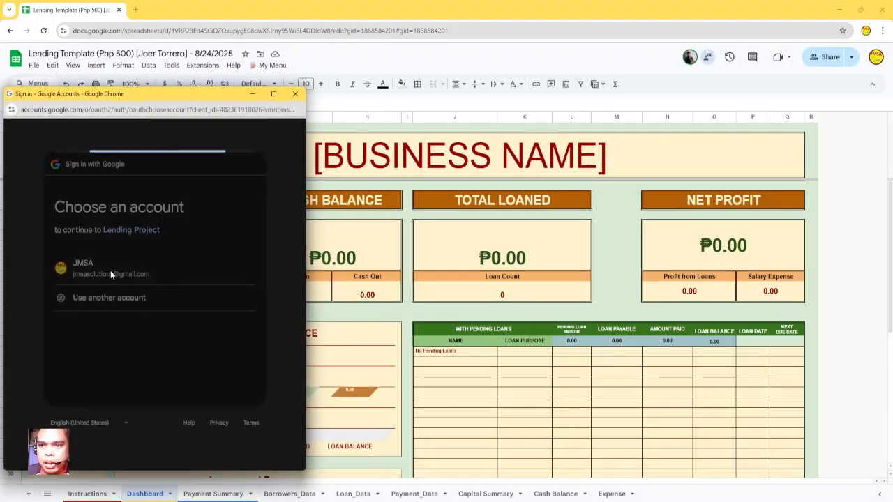
{"action": "left_click", "coordinate": [28, 300]}
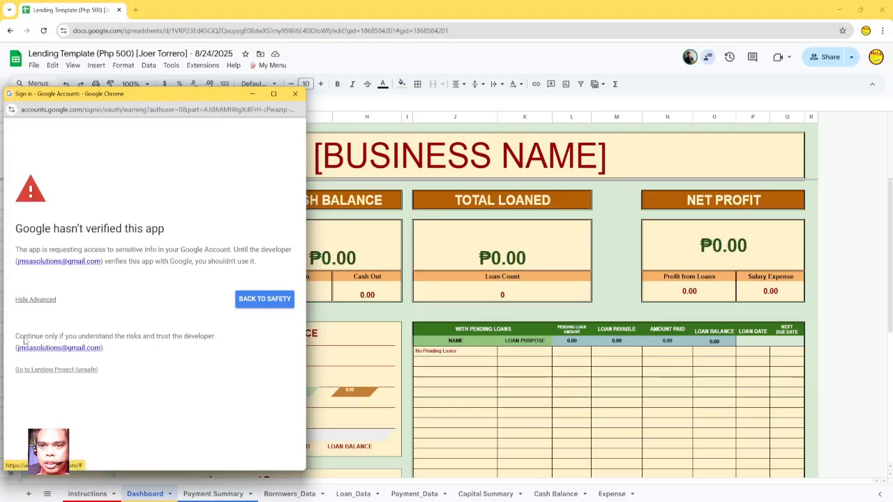
{"action": "left_click", "coordinate": [38, 372]}
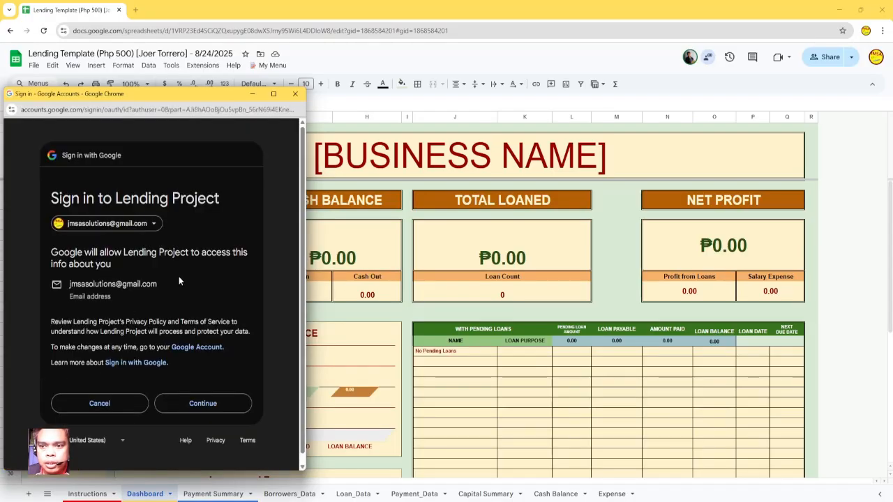
{"action": "left_click", "coordinate": [202, 403]}
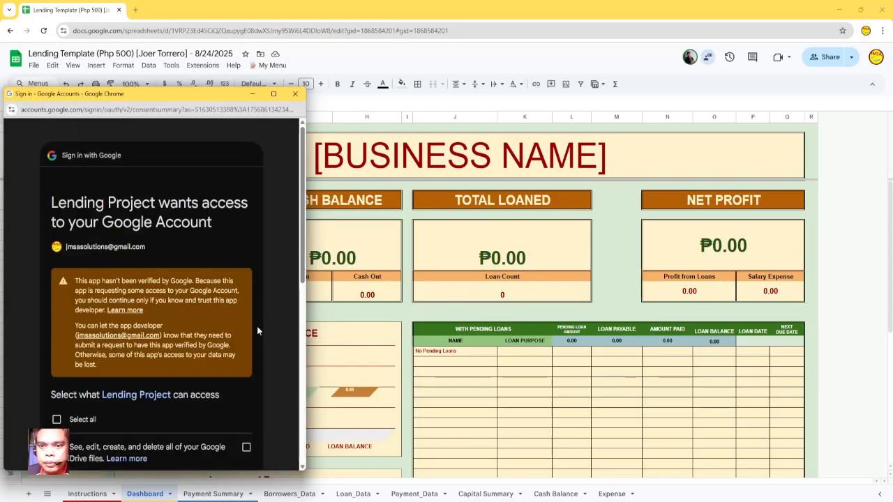
- Grant Lending Project all of the requested account permissions and confirm the access
{"action": "scroll", "coordinate": [254, 327], "scroll_direction": "down", "scroll_amount": 3}
{"action": "left_click", "coordinate": [56, 177]}
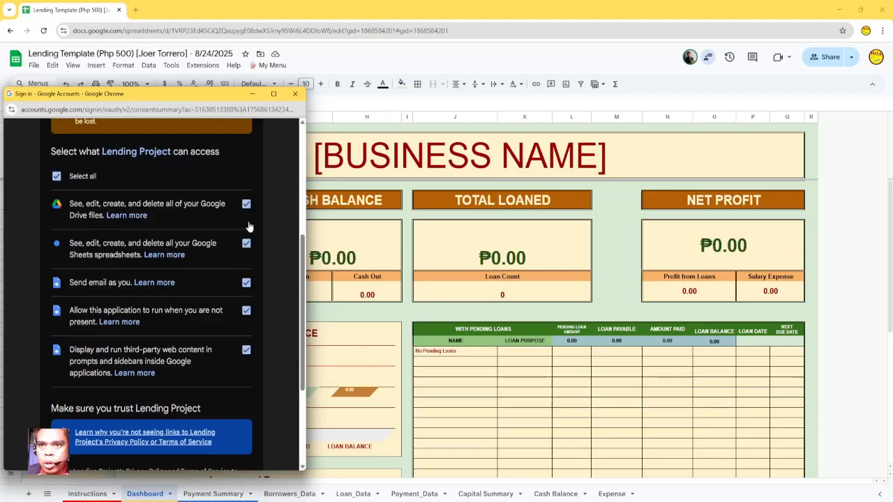
{"action": "scroll", "coordinate": [244, 415], "scroll_direction": "down", "scroll_amount": 3}
{"action": "left_click", "coordinate": [216, 396]}
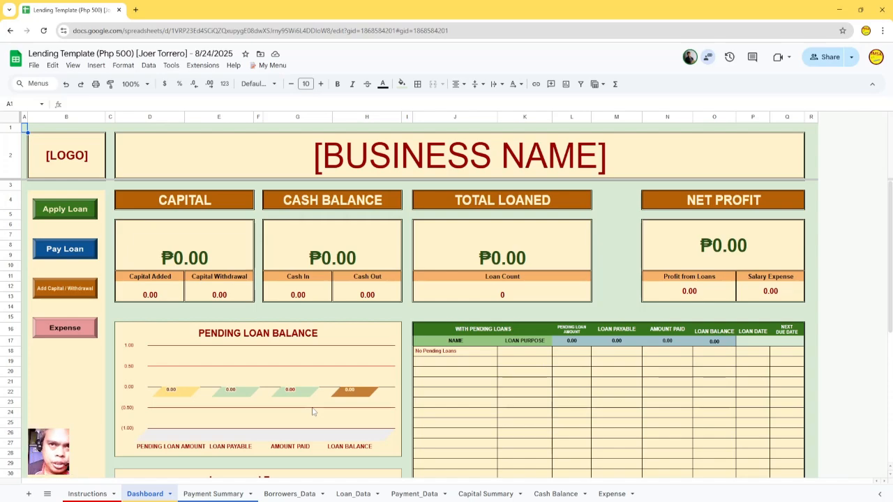
{"action": "left_click", "coordinate": [67, 211]}
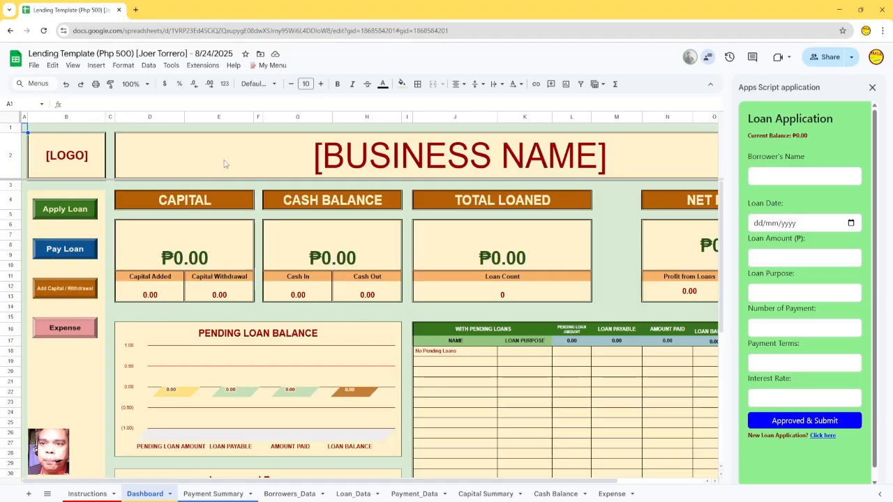
{"action": "left_click", "coordinate": [72, 373]}
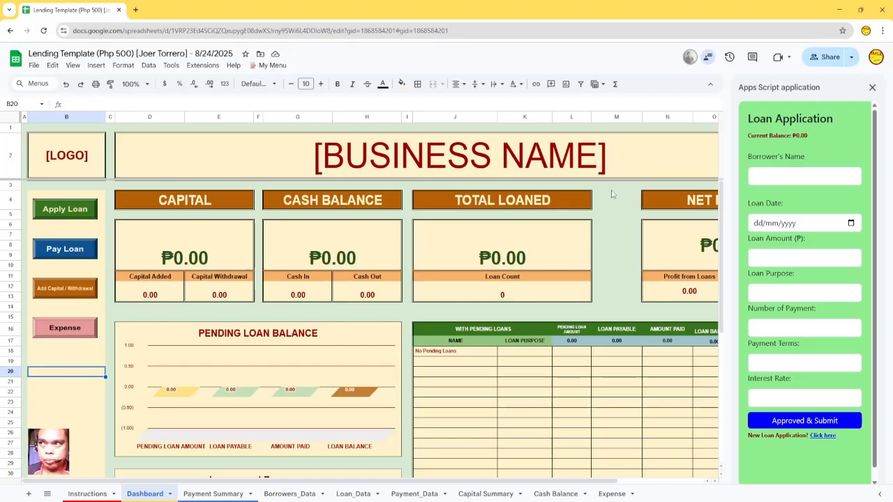
{"action": "left_click", "coordinate": [872, 88]}
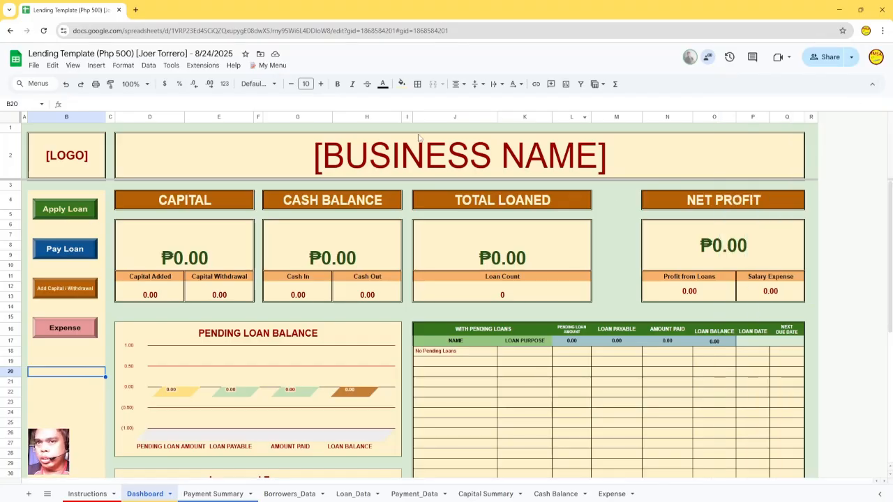
- Open the new borrower form from the loan application and enter the borrower's first name, last name and address
{"action": "left_click", "coordinate": [64, 210]}
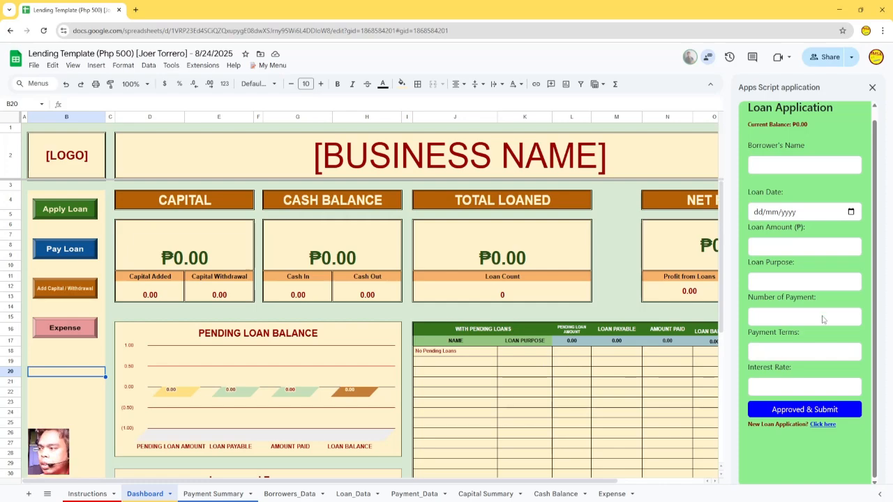
{"action": "left_click", "coordinate": [823, 425]}
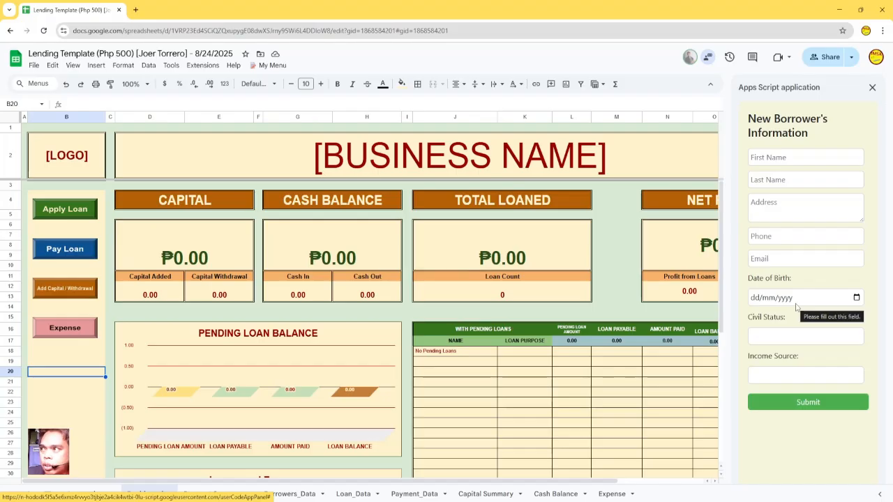
{"action": "left_click", "coordinate": [781, 158]}
{"action": "type", "text": "John"}
{"action": "key", "text": "Tab"}
{"action": "type", "text": "Doe"}
{"action": "key", "text": "Tab"}
{"action": "type", "text": "Philippens"}
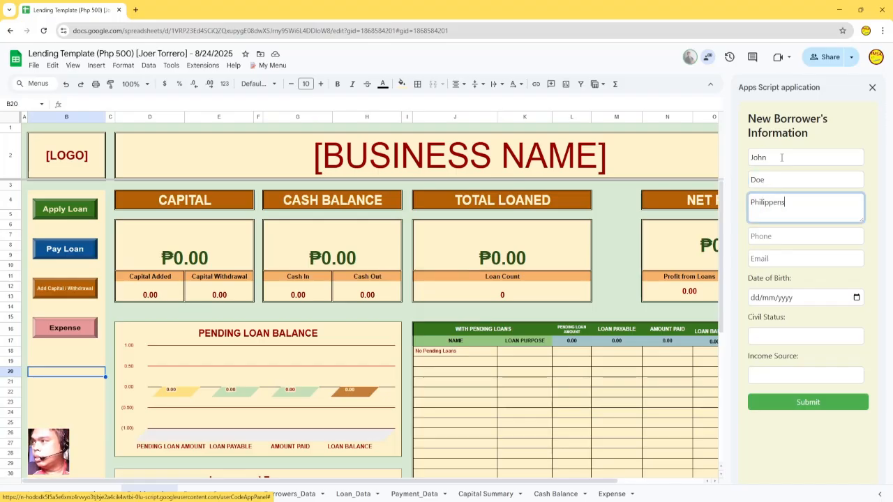
{"action": "key", "text": "BackSpace"}
{"action": "key", "text": "BackSpace"}
{"action": "key", "text": "BackSpace"}
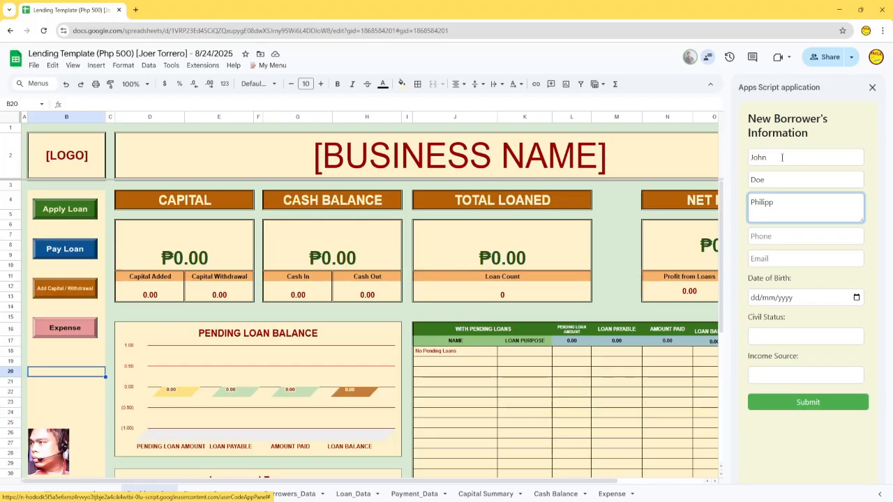
- Fill in the new borrower's phone number and e-mail address
{"action": "left_click", "coordinate": [793, 237]}
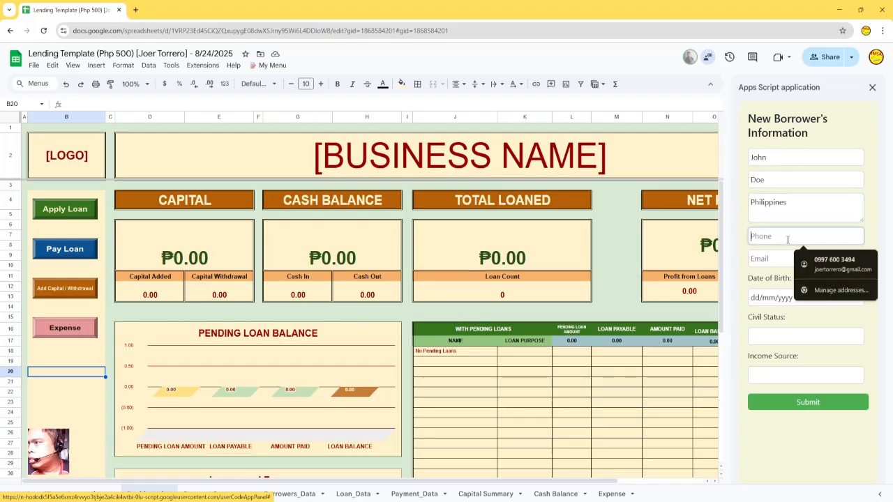
{"action": "type", "text": "12345645"}
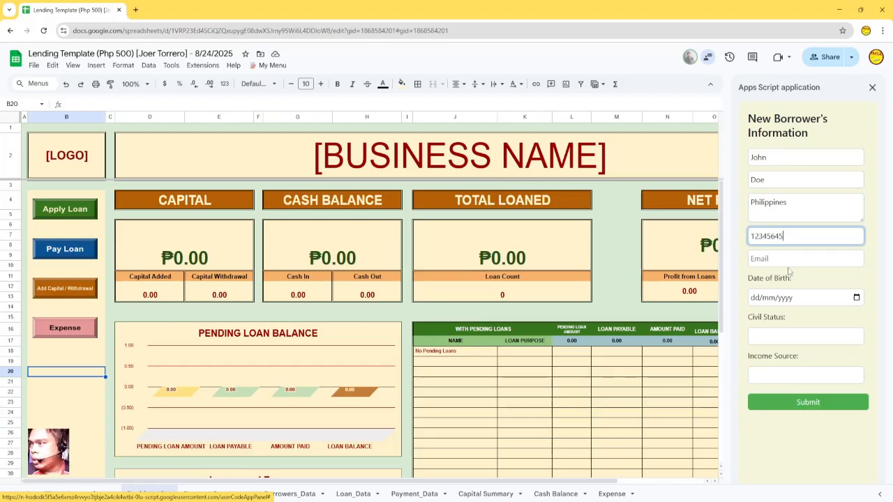
{"action": "left_click", "coordinate": [788, 261]}
{"action": "type", "text": "tes"}
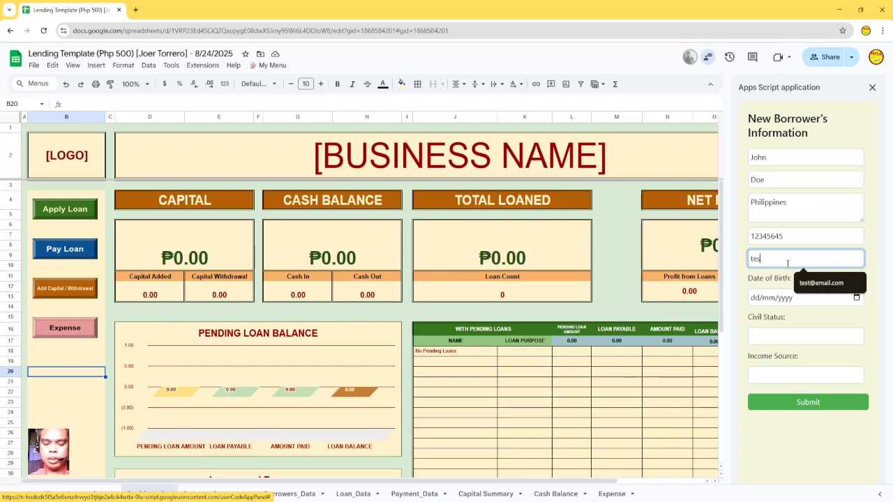
{"action": "type", "text": "t@email.com"}
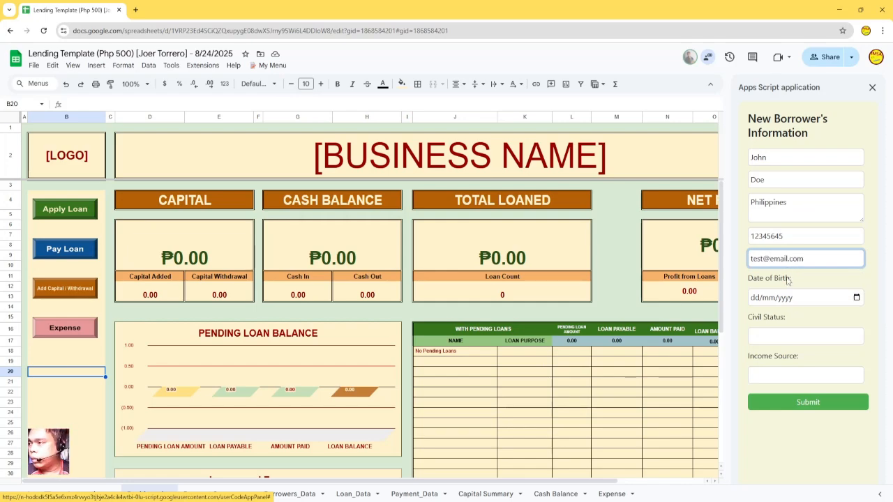
- Pick a date of birth for the new borrower from the calendar
{"action": "left_click", "coordinate": [857, 297]}
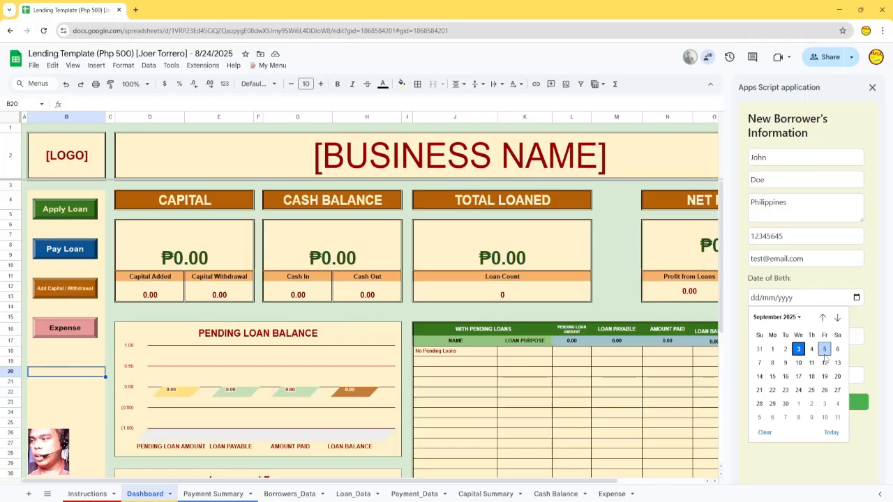
{"action": "left_click", "coordinate": [826, 322]}
{"action": "left_click", "coordinate": [826, 322]}
{"action": "left_click", "coordinate": [827, 322]}
{"action": "left_click", "coordinate": [767, 316]}
{"action": "scroll", "coordinate": [773, 416], "scroll_direction": "up", "scroll_amount": 2}
{"action": "scroll", "coordinate": [773, 416], "scroll_direction": "up", "scroll_amount": 1}
{"action": "left_click", "coordinate": [772, 355]}
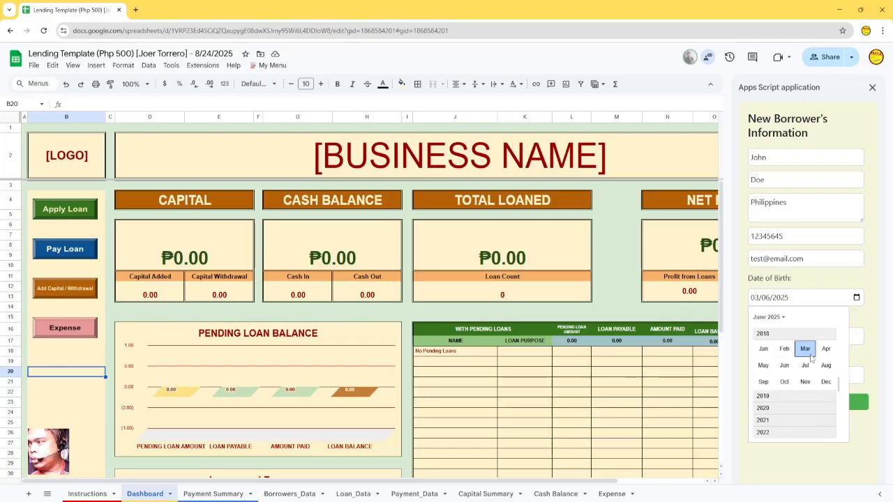
{"action": "left_click", "coordinate": [806, 364]}
{"action": "left_click", "coordinate": [837, 363]}
- Set the civil status to Single and the income source to Salary, and try to submit the borrower form
{"action": "left_click", "coordinate": [808, 338]}
{"action": "left_click", "coordinate": [792, 365]}
{"action": "left_click", "coordinate": [791, 376]}
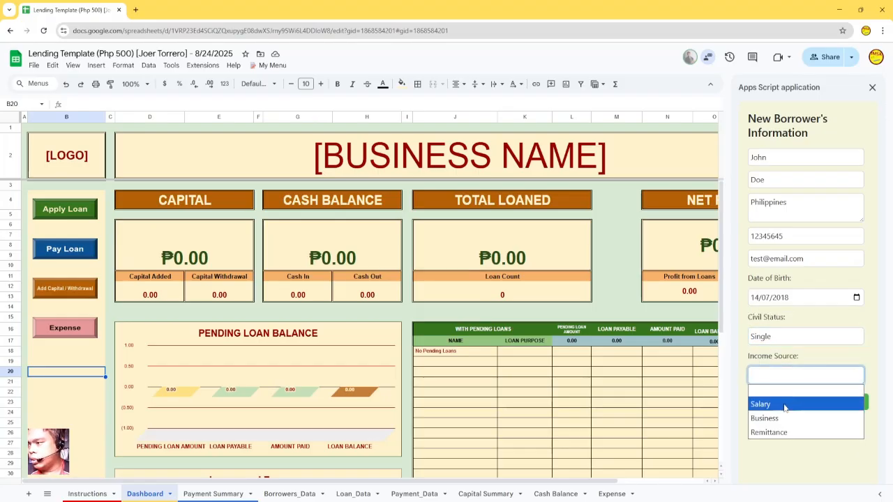
{"action": "left_click", "coordinate": [784, 405]}
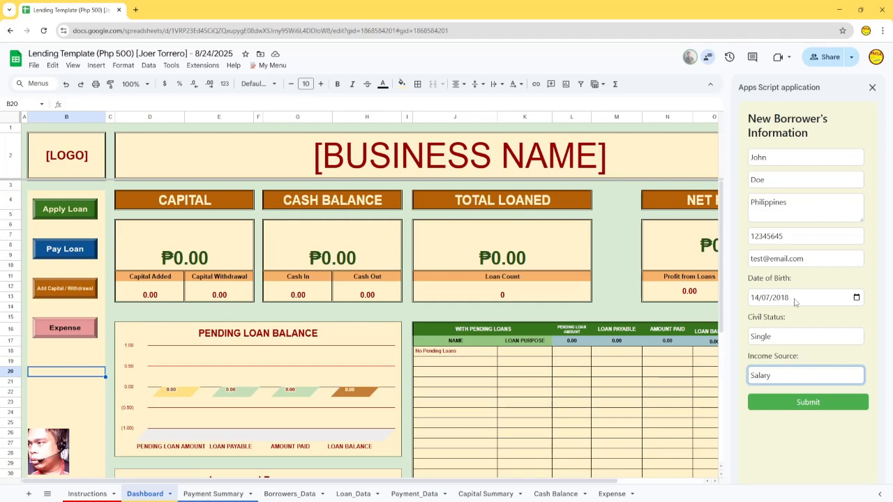
{"action": "left_click", "coordinate": [813, 401]}
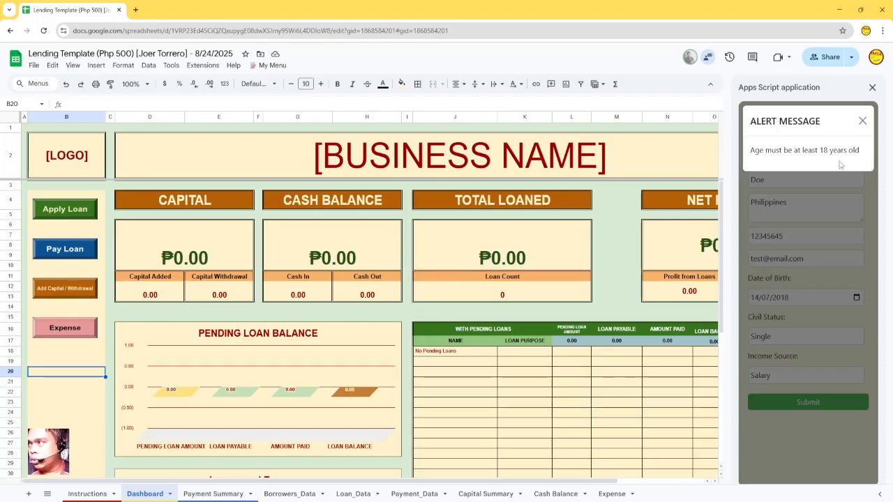
{"action": "left_click", "coordinate": [863, 122]}
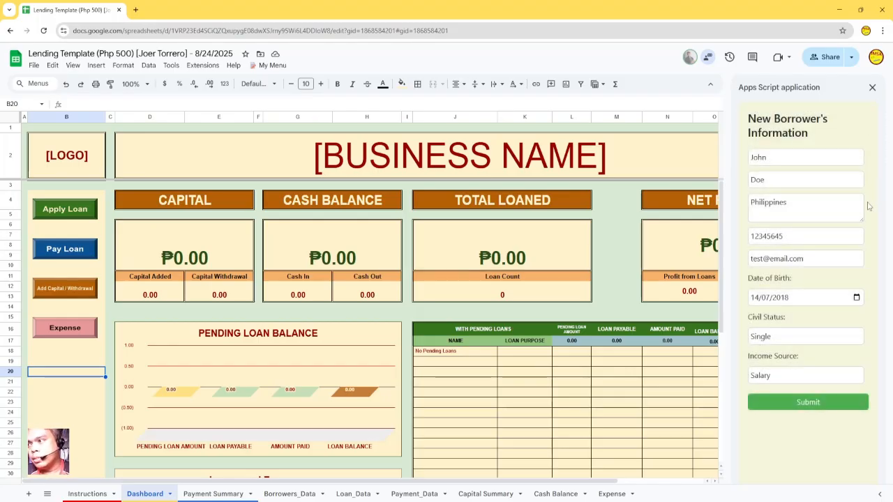
- Replace the borrower's date of birth with one that makes them at least 18, and submit the new borrower form
{"action": "left_click", "coordinate": [857, 298]}
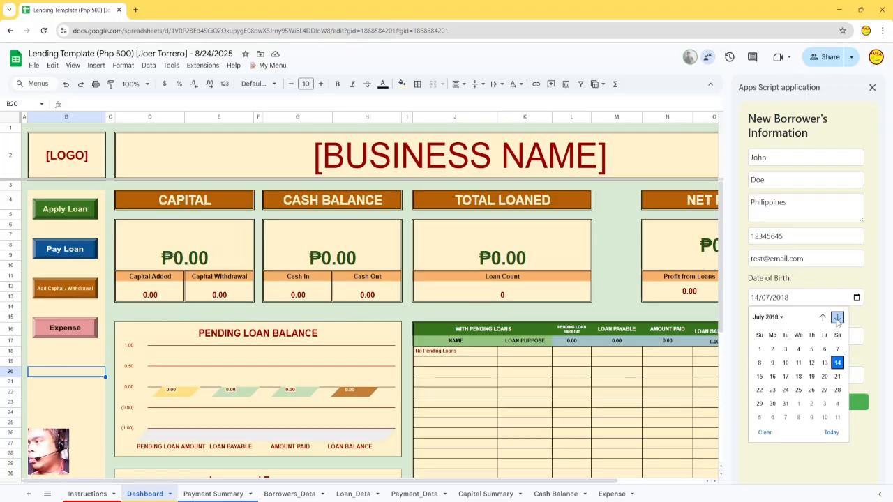
{"action": "left_click", "coordinate": [807, 301]}
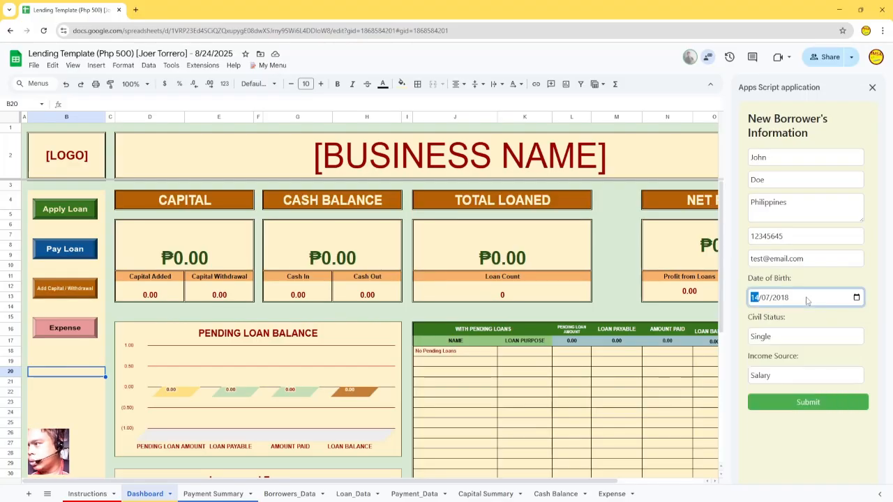
{"action": "left_click", "coordinate": [856, 297]}
{"action": "left_click", "coordinate": [768, 317]}
{"action": "scroll", "coordinate": [794, 361], "scroll_direction": "up", "scroll_amount": 2}
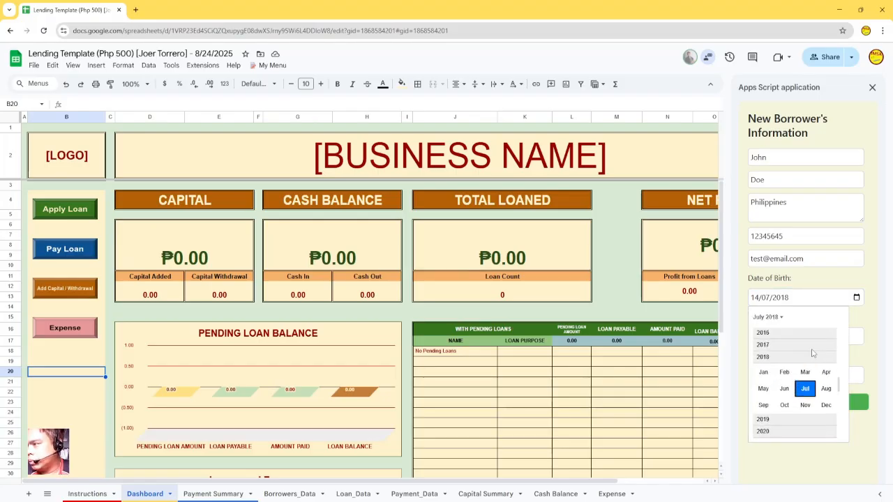
{"action": "scroll", "coordinate": [841, 380], "scroll_direction": "up", "scroll_amount": 5}
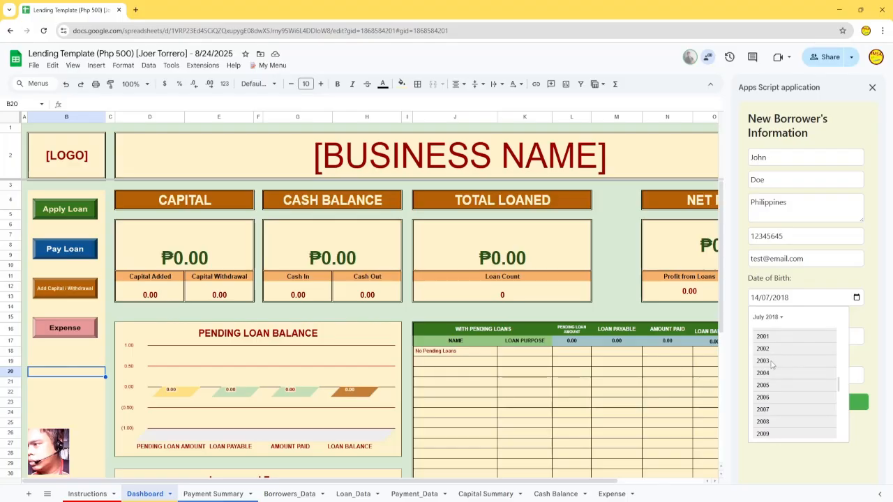
{"action": "left_click", "coordinate": [789, 353]}
{"action": "left_click", "coordinate": [807, 364]}
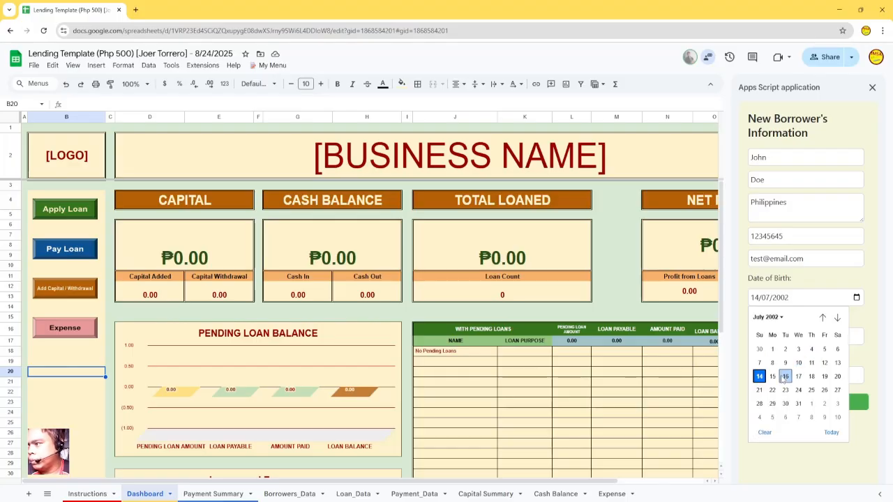
{"action": "left_click", "coordinate": [761, 377]}
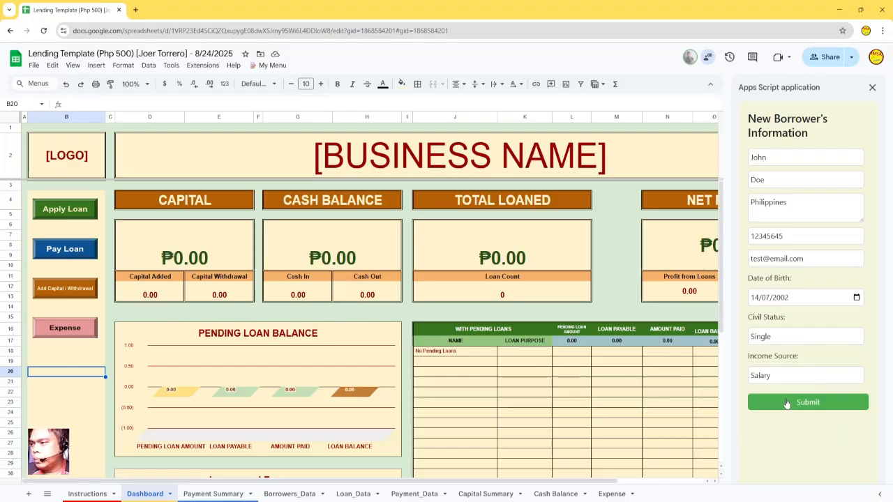
{"action": "left_click", "coordinate": [784, 403]}
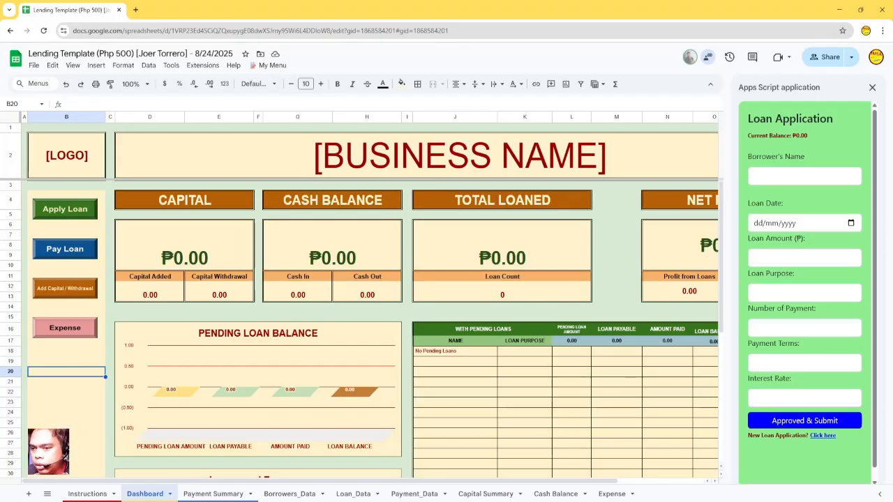
- Check the new borrower's record in the Borrowers_Data sheet
{"action": "left_click", "coordinate": [290, 494]}
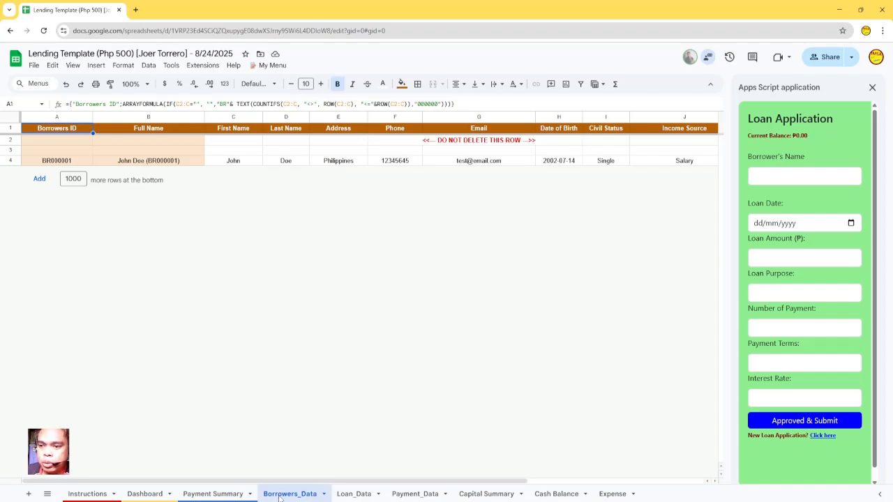
{"action": "mouse_move", "coordinate": [269, 481]}
{"action": "left_mouse_down"}
{"action": "mouse_move", "coordinate": [524, 483]}
{"action": "mouse_move", "coordinate": [254, 483]}
{"action": "left_mouse_up"}
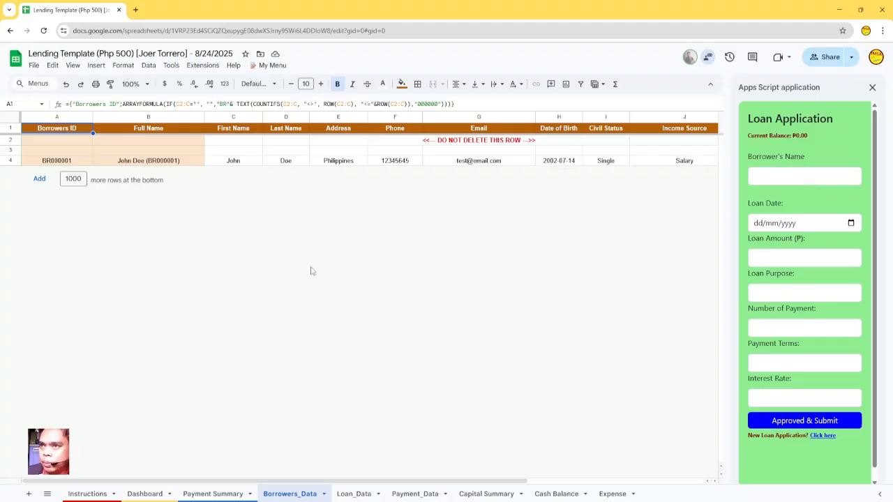
- Return to the Dashboard sheet and reopen the loan application form
{"action": "left_click", "coordinate": [144, 493]}
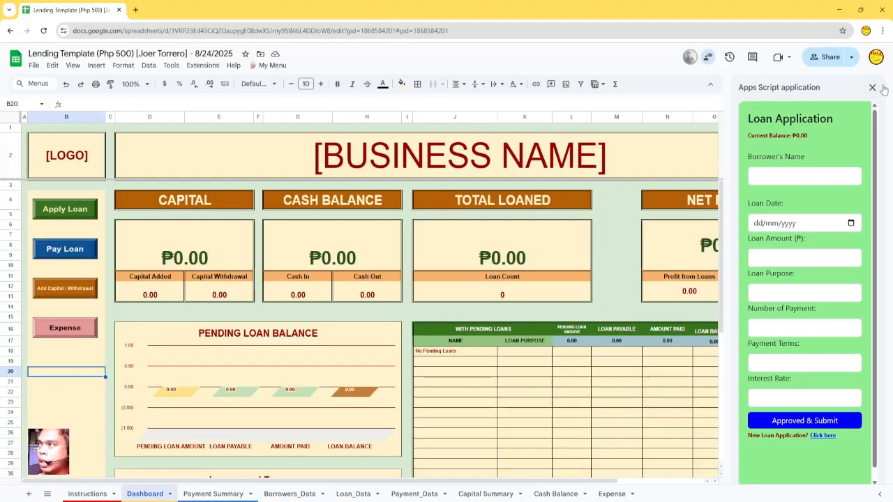
{"action": "left_click", "coordinate": [872, 87]}
{"action": "left_click", "coordinate": [62, 218]}
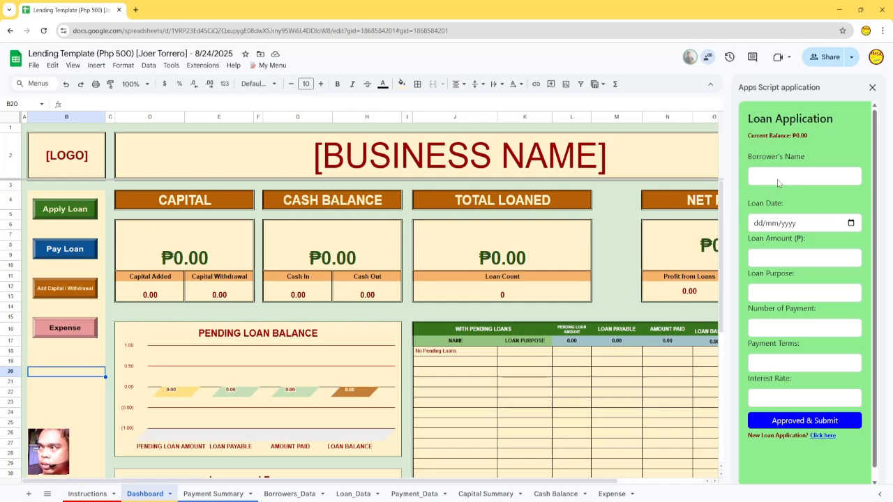
- Choose the registered borrower, set the loan date to 03/09/2025 and enter a loan amount of 10000 in the loan application
{"action": "left_click", "coordinate": [778, 181]}
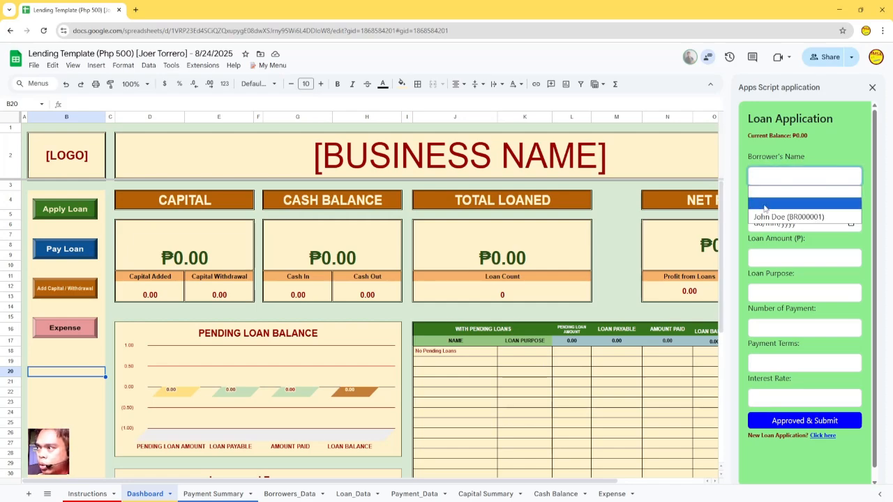
{"action": "left_click", "coordinate": [804, 217]}
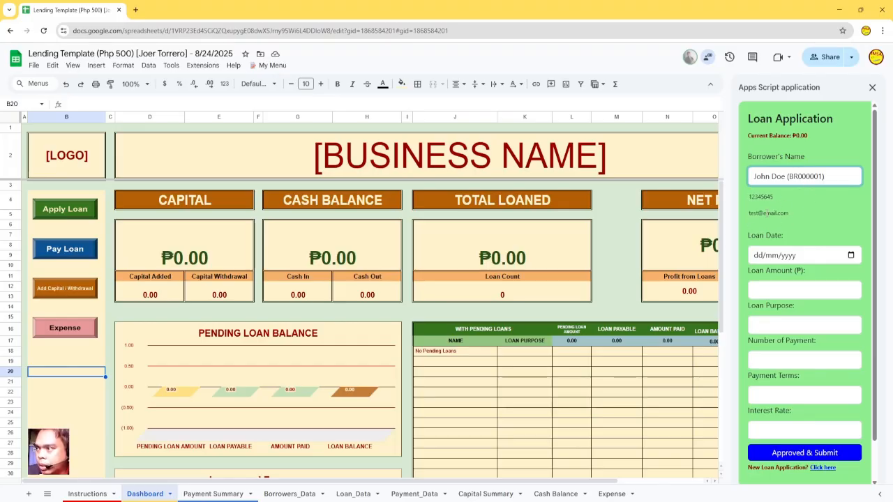
{"action": "left_click", "coordinate": [851, 255]}
{"action": "scroll", "coordinate": [860, 220], "scroll_direction": "down", "scroll_amount": 1}
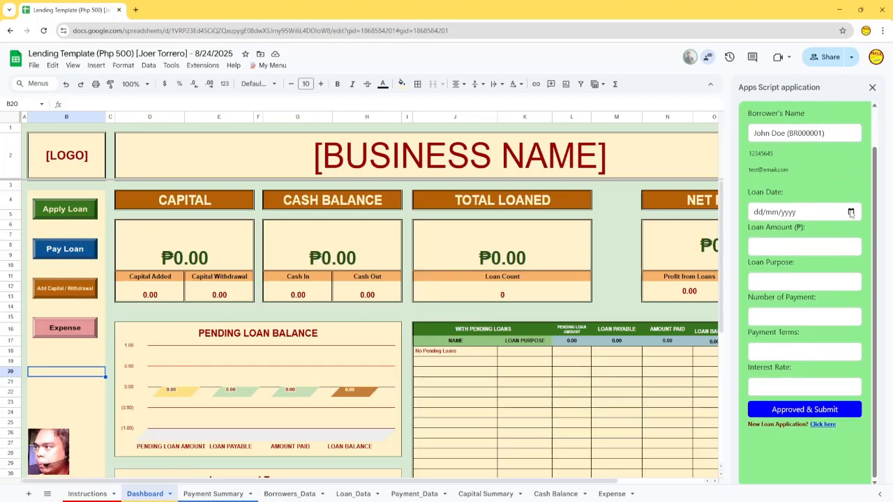
{"action": "left_click", "coordinate": [851, 213]}
{"action": "left_click", "coordinate": [798, 264]}
{"action": "left_click", "coordinate": [785, 248]}
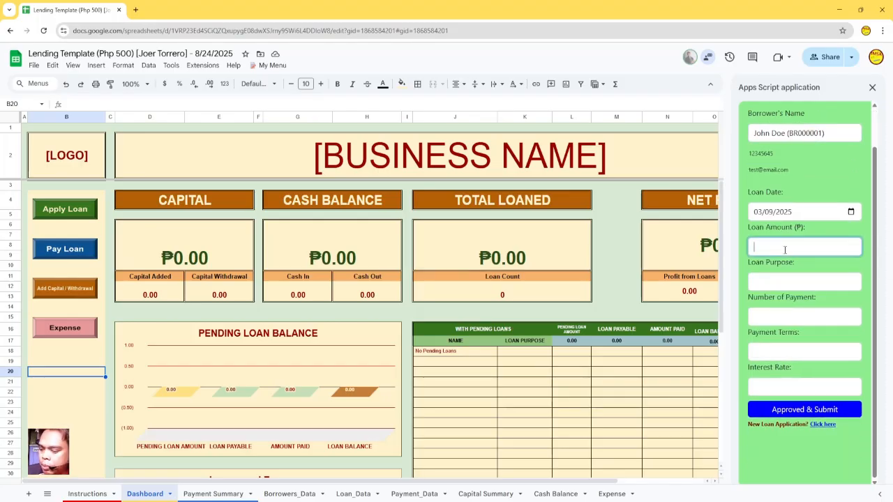
- Set the loan to Personal Loan with 10 Monthly payments at 10% interest, and try to submit the application
{"action": "left_click", "coordinate": [784, 281]}
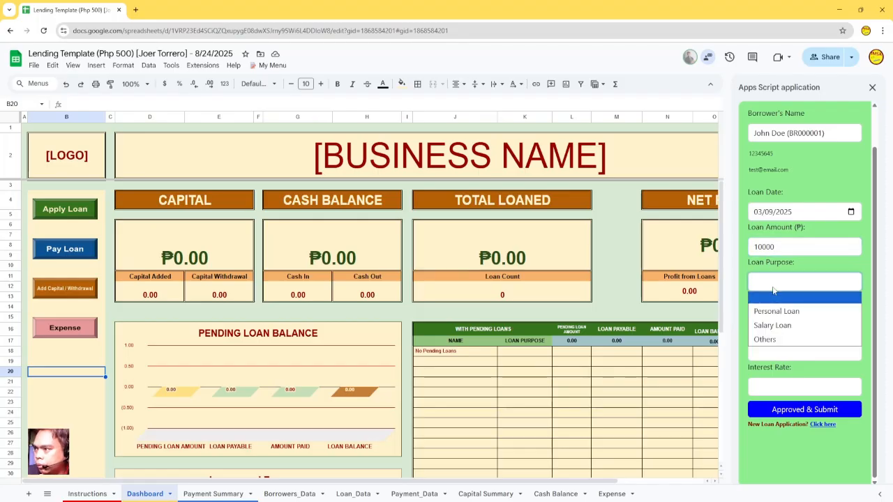
{"action": "left_click", "coordinate": [778, 312]}
{"action": "left_click", "coordinate": [777, 318]}
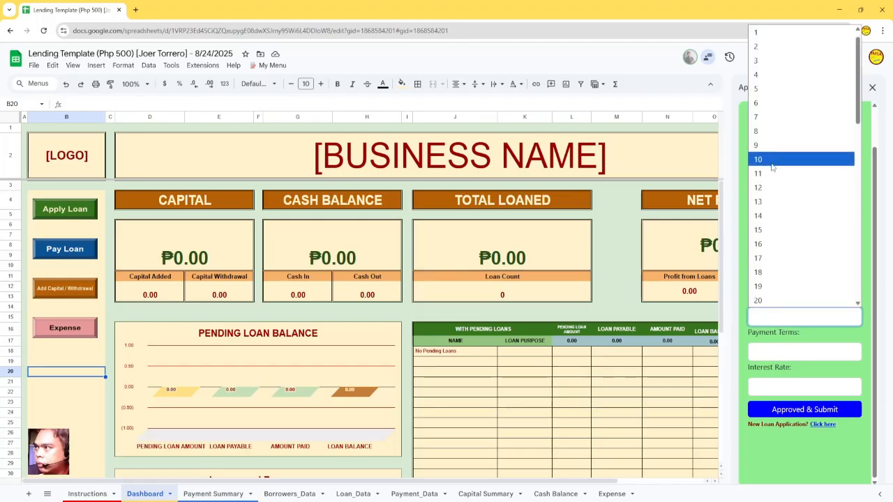
{"action": "left_click", "coordinate": [760, 160]}
{"action": "left_click", "coordinate": [779, 355]}
{"action": "left_click", "coordinate": [778, 380]}
{"action": "left_click", "coordinate": [778, 389]}
{"action": "left_click", "coordinate": [774, 202]}
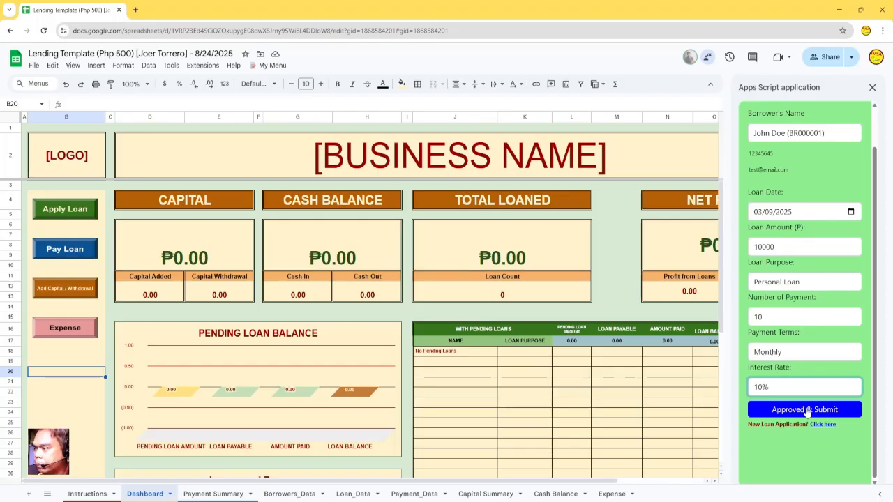
{"action": "left_click", "coordinate": [806, 410]}
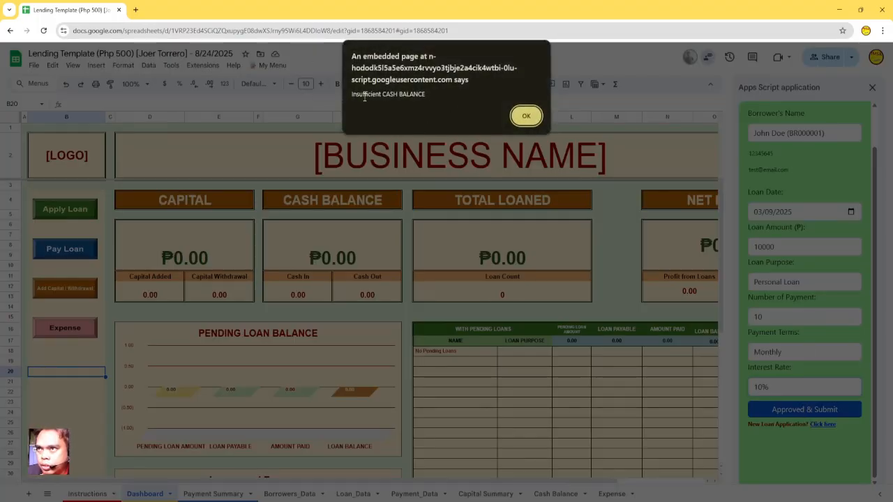
{"action": "left_click", "coordinate": [518, 120]}
- Compare the current balance in the loan application with the dashboard's cash balance
{"action": "scroll", "coordinate": [840, 263], "scroll_direction": "up", "scroll_amount": 1}
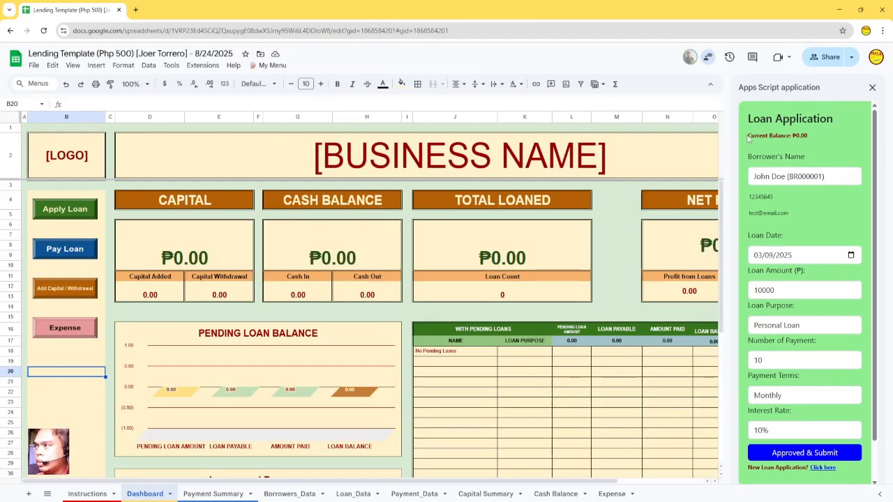
{"action": "left_click_drag", "start_coordinate": [748, 136], "coordinate": [811, 136]}
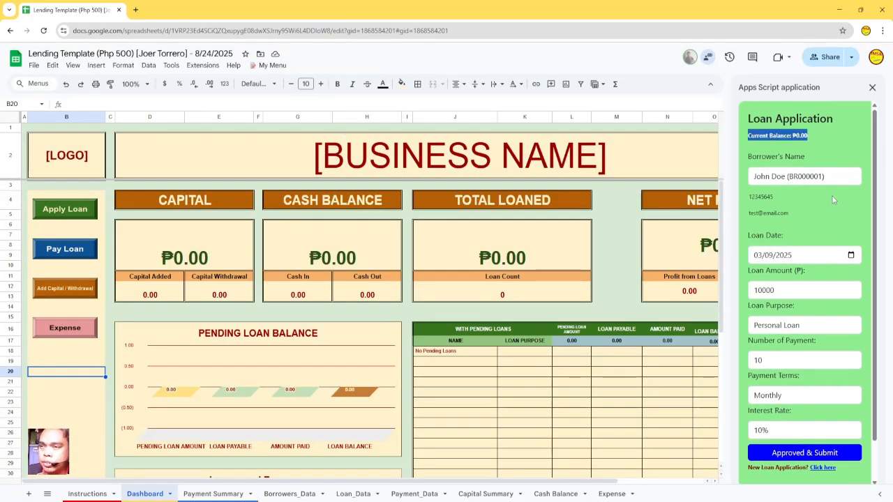
{"action": "left_click", "coordinate": [304, 253]}
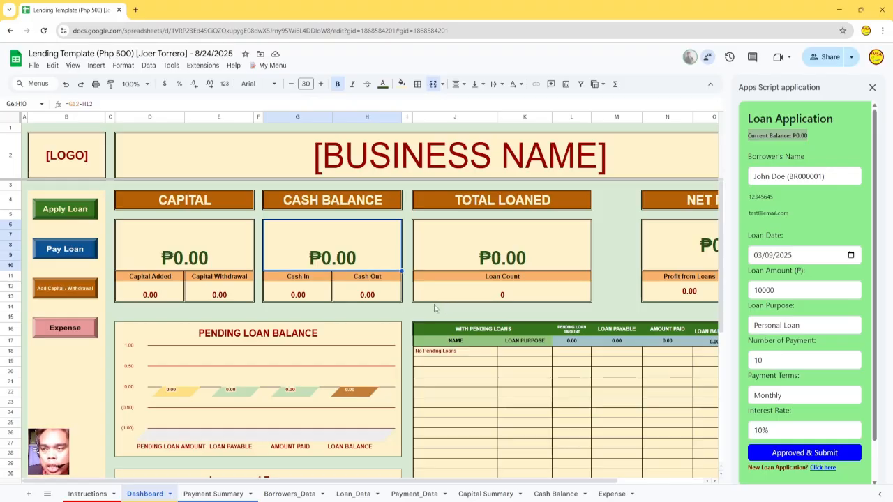
- Submit a capital adjustment dated 03/09/2025 that adds 1000000 as Add Capital
{"action": "left_click", "coordinate": [72, 295]}
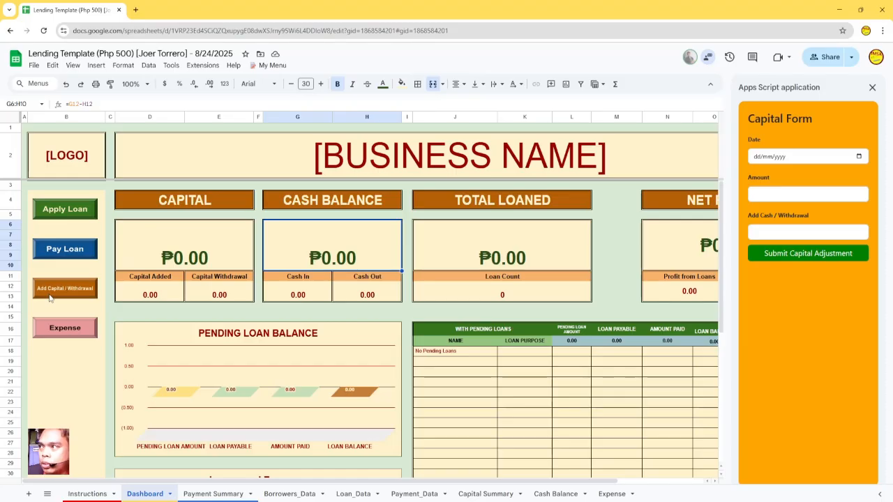
{"action": "left_click", "coordinate": [859, 158]}
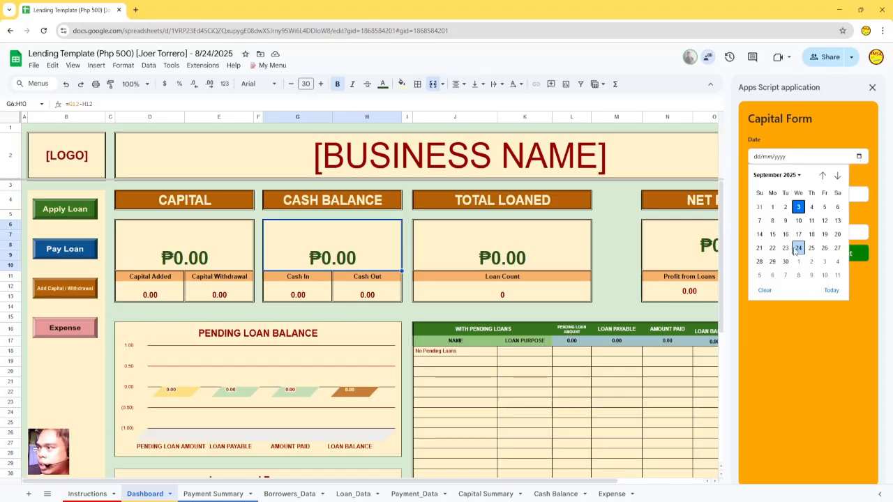
{"action": "left_click", "coordinate": [803, 209]}
{"action": "left_click", "coordinate": [801, 194]}
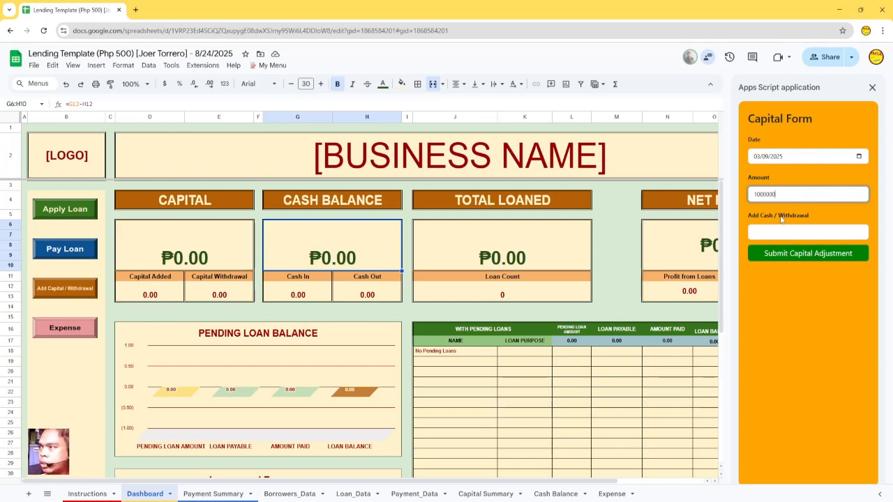
{"action": "left_click", "coordinate": [780, 238]}
{"action": "left_click", "coordinate": [781, 256]}
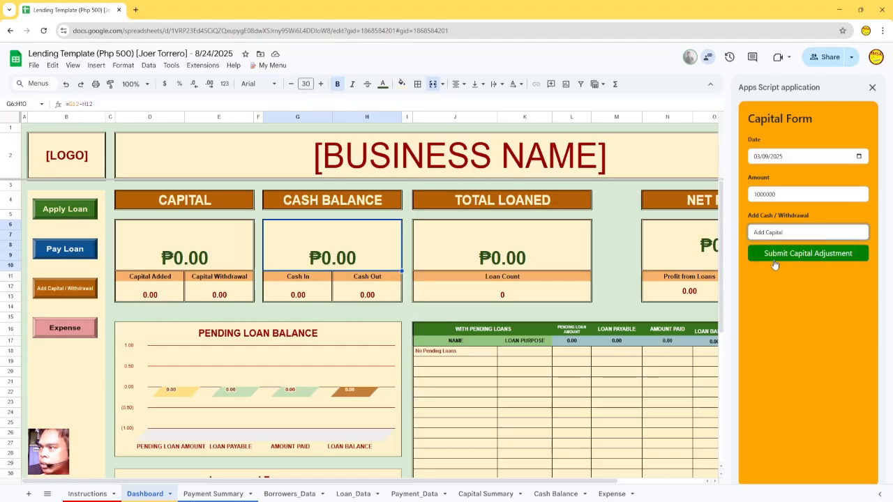
{"action": "left_click", "coordinate": [793, 258]}
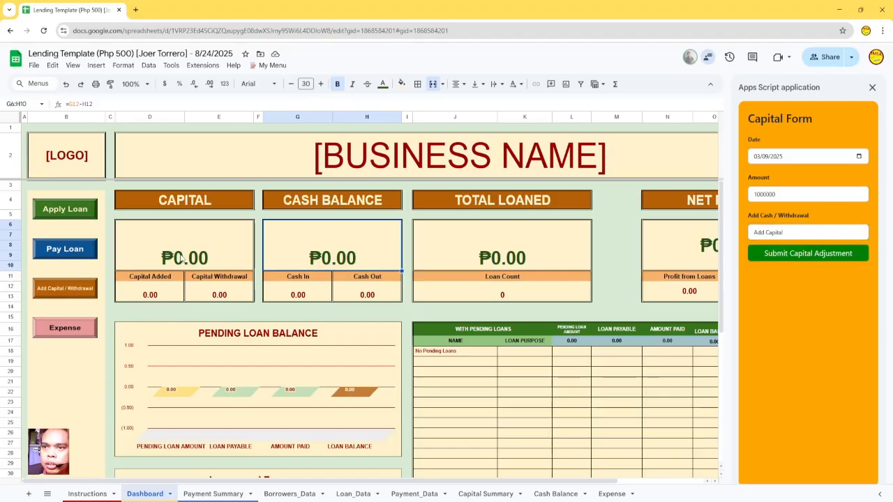
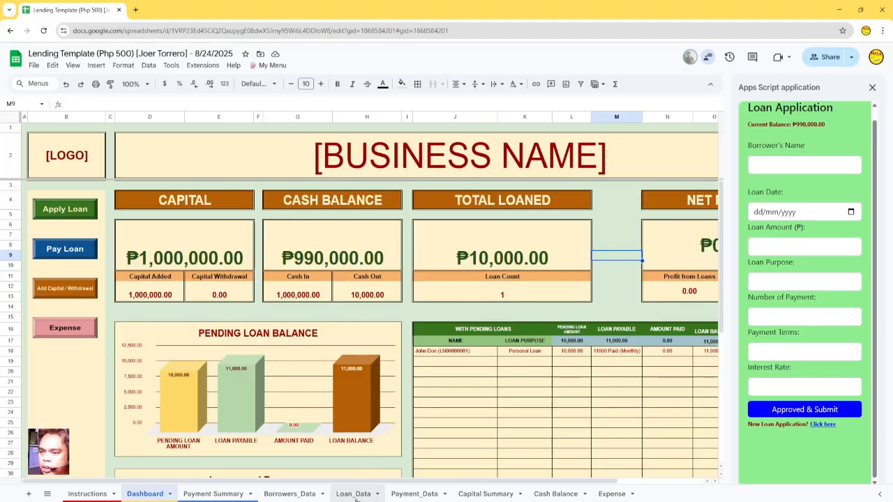
- Check the new loan's record in the Loan_Data sheet and return to the Dashboard sheet
{"action": "left_click", "coordinate": [353, 494]}
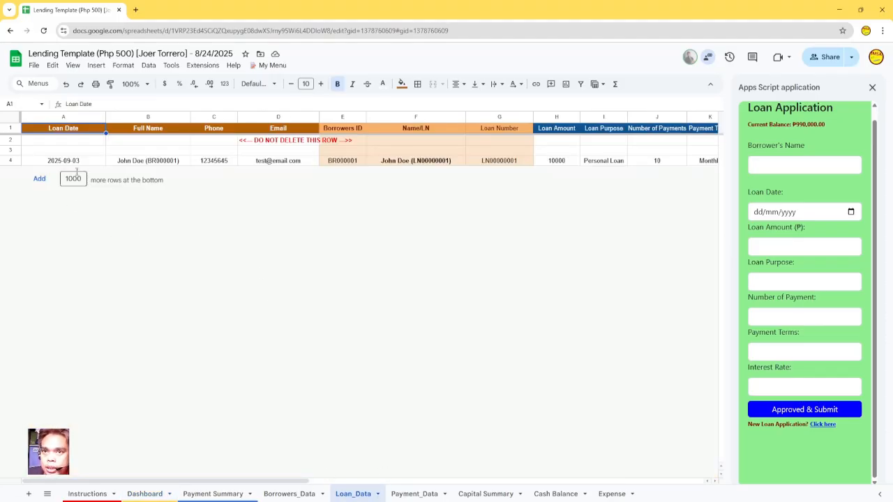
{"action": "left_click_drag", "start_coordinate": [243, 481], "coordinate": [146, 493]}
{"action": "left_click", "coordinate": [145, 493]}
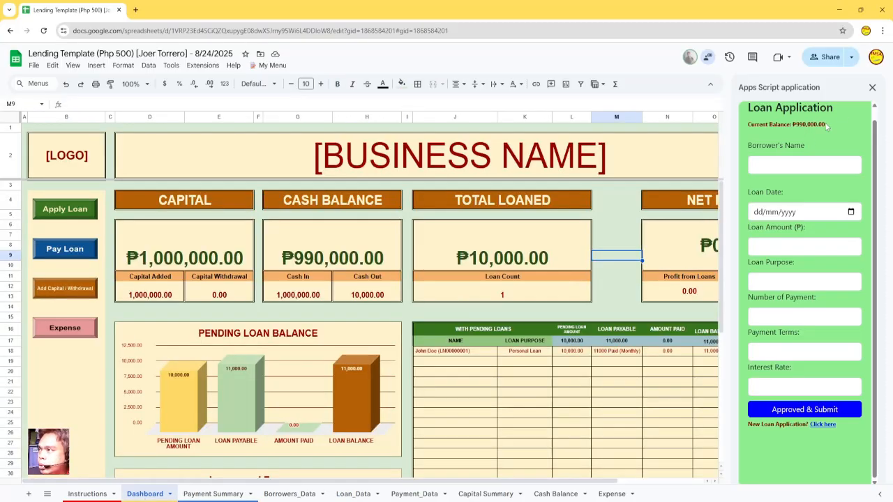
- Close the loan application form and examine the dashboard's pending loans table, balance chart and totals
{"action": "left_click", "coordinate": [872, 87]}
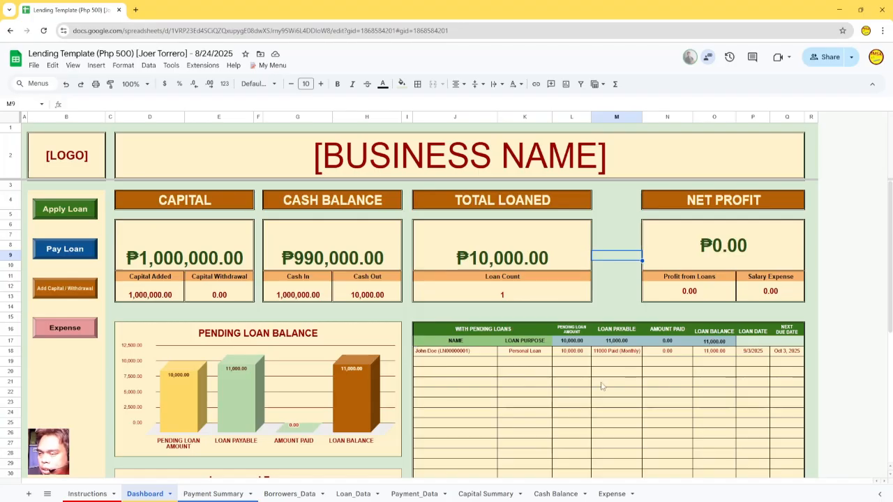
{"action": "scroll", "coordinate": [604, 389], "scroll_direction": "down", "scroll_amount": 3}
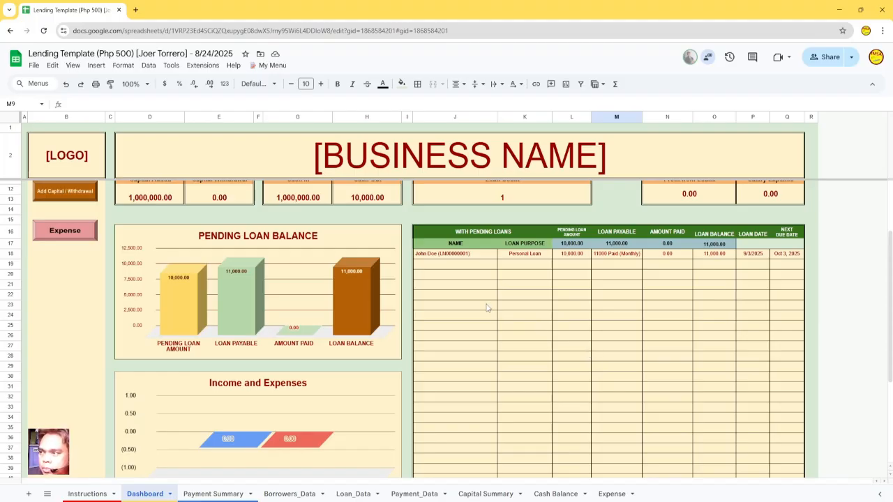
{"action": "scroll", "coordinate": [502, 308], "scroll_direction": "up", "scroll_amount": 2}
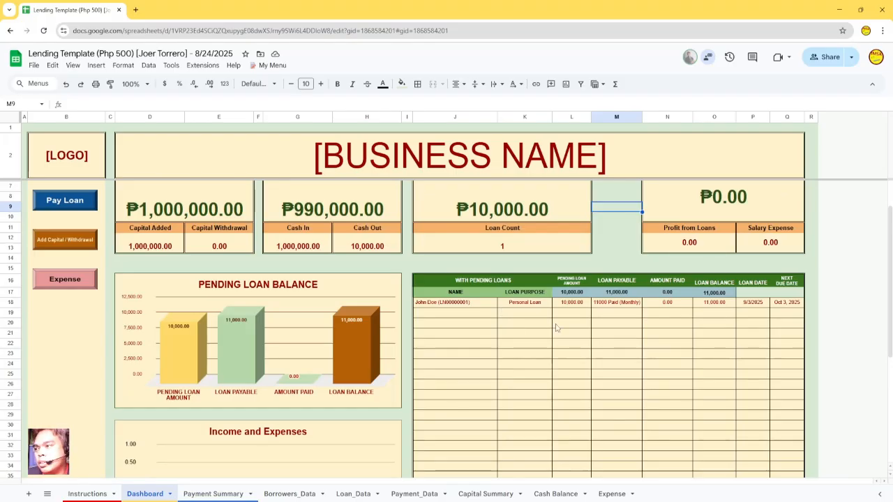
{"action": "scroll", "coordinate": [558, 340], "scroll_direction": "down", "scroll_amount": 1}
{"action": "scroll", "coordinate": [558, 345], "scroll_direction": "up", "scroll_amount": 1}
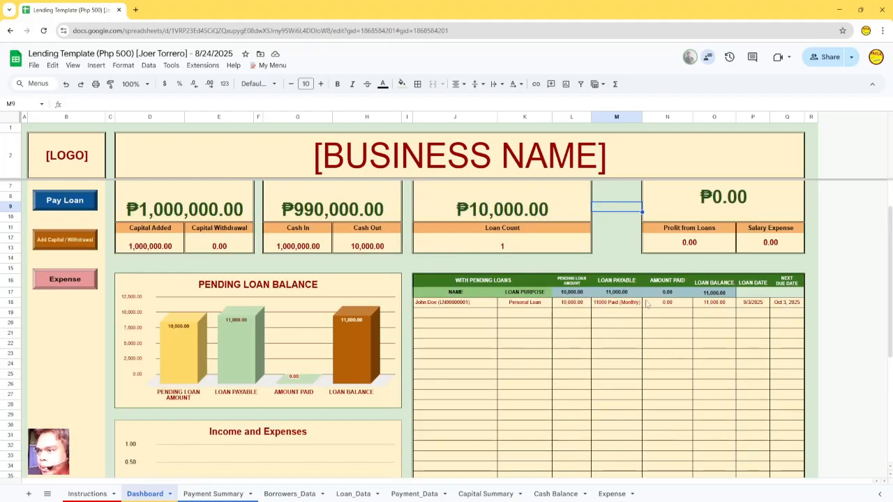
{"action": "scroll", "coordinate": [536, 340], "scroll_direction": "up", "scroll_amount": 1}
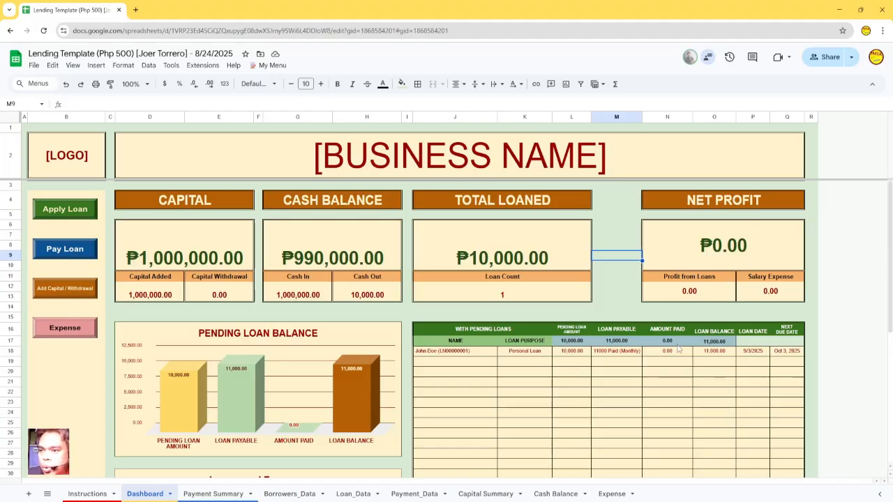
{"action": "scroll", "coordinate": [675, 351], "scroll_direction": "down", "scroll_amount": 3}
{"action": "scroll", "coordinate": [674, 353], "scroll_direction": "up", "scroll_amount": 3}
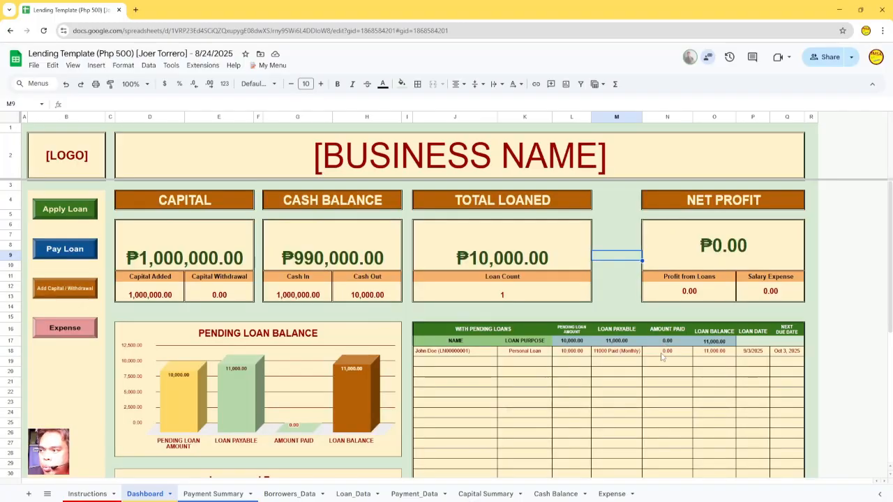
{"action": "scroll", "coordinate": [663, 357], "scroll_direction": "down", "scroll_amount": 3}
{"action": "scroll", "coordinate": [663, 358], "scroll_direction": "up", "scroll_amount": 3}
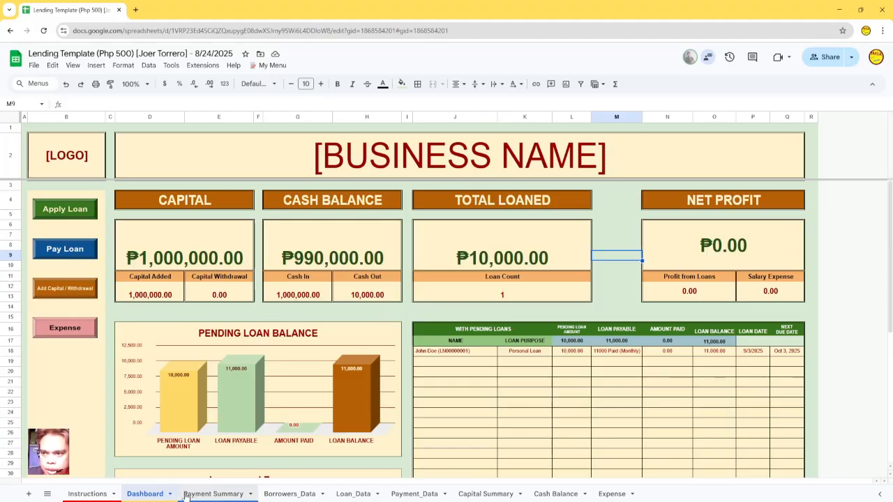
- Look up the borrower and their loan number in the Payment Summary sheet's search fields
{"action": "left_click", "coordinate": [221, 495]}
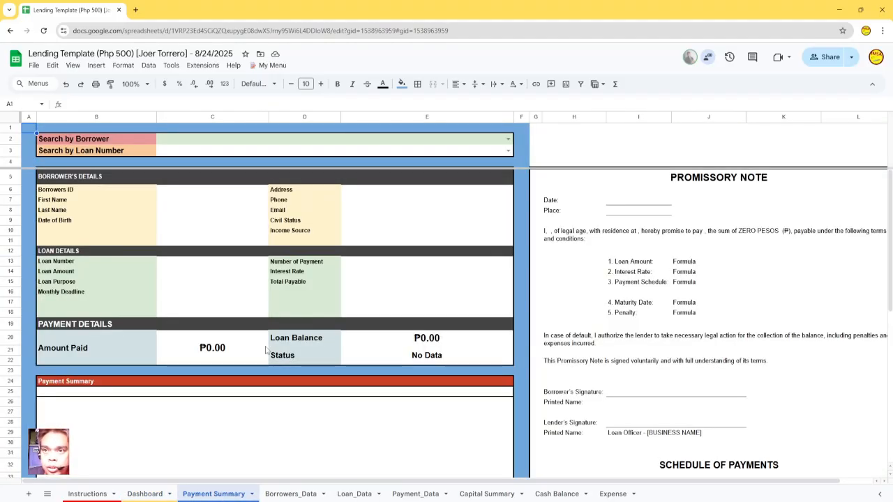
{"action": "left_click", "coordinate": [508, 140]}
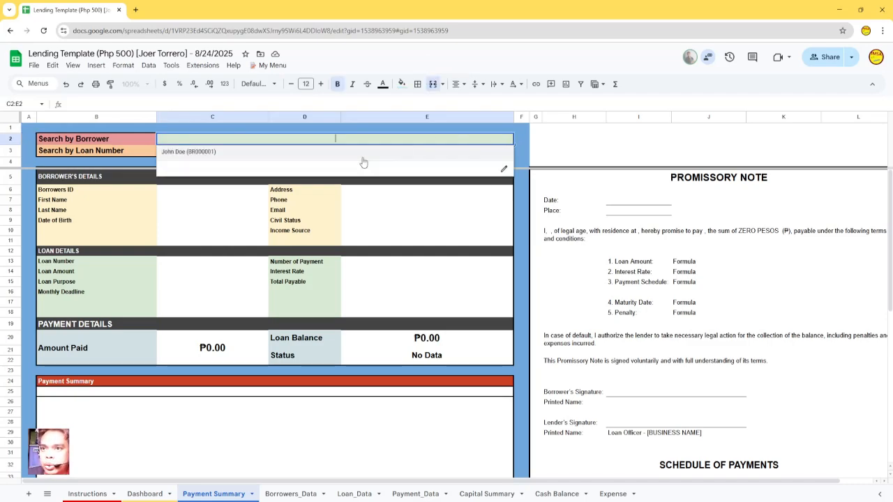
{"action": "left_click", "coordinate": [202, 152]}
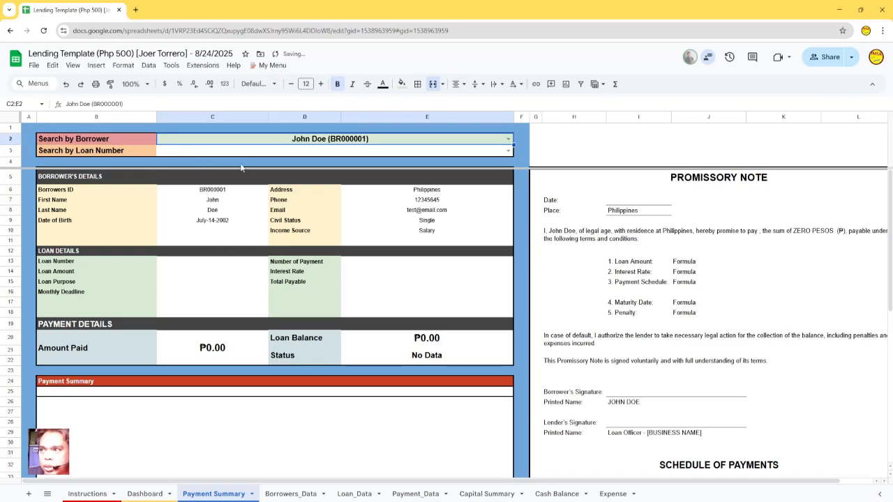
{"action": "left_click", "coordinate": [508, 152]}
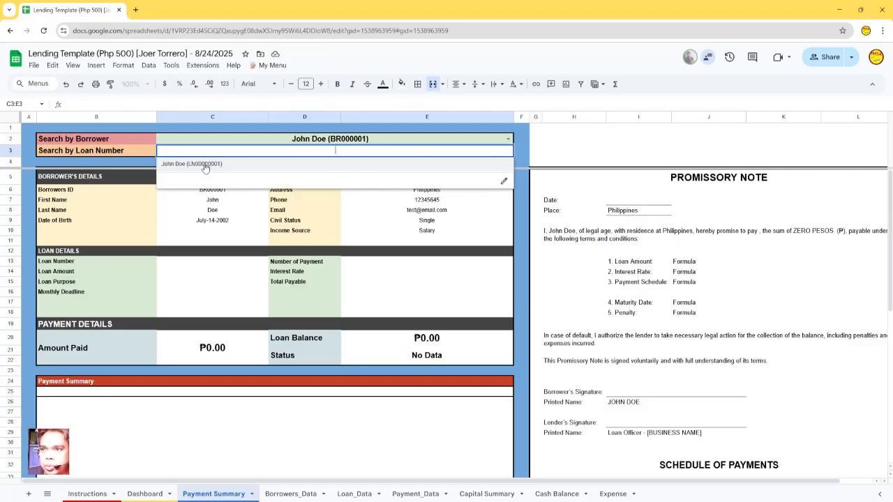
{"action": "left_click", "coordinate": [205, 167]}
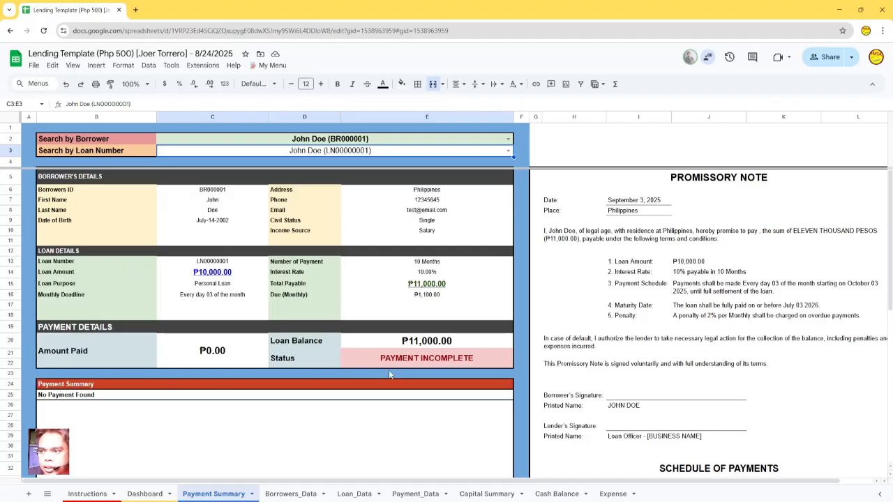
- Review the loan's payment details, promissory note and schedule of payments on the Payment Summary sheet
{"action": "scroll", "coordinate": [370, 300], "scroll_direction": "down", "scroll_amount": 3}
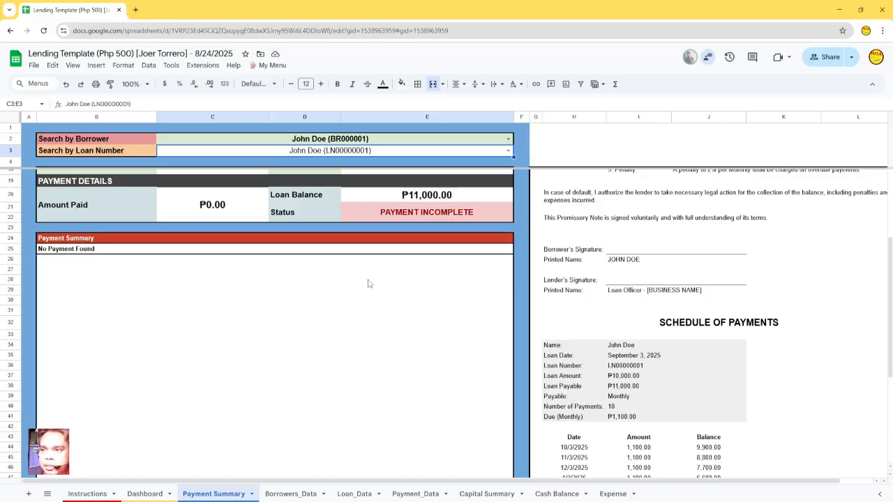
{"action": "scroll", "coordinate": [361, 300], "scroll_direction": "up", "scroll_amount": 3}
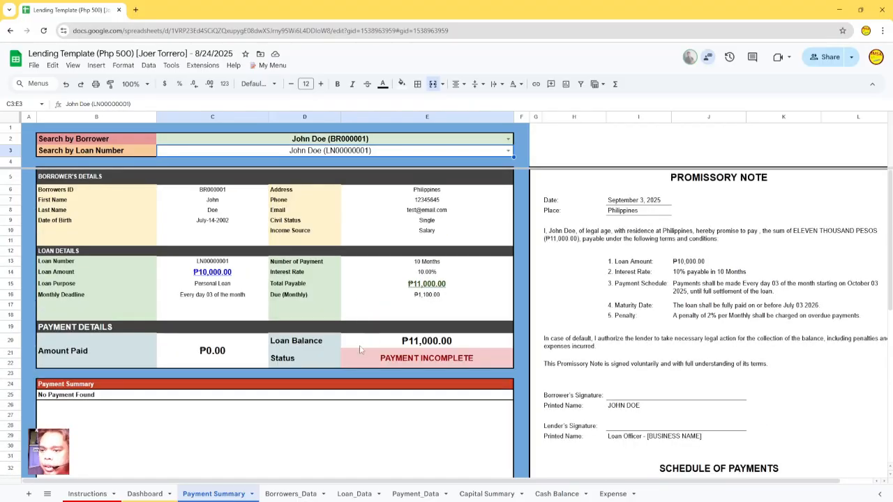
{"action": "left_click_drag", "start_coordinate": [290, 482], "coordinate": [434, 480]}
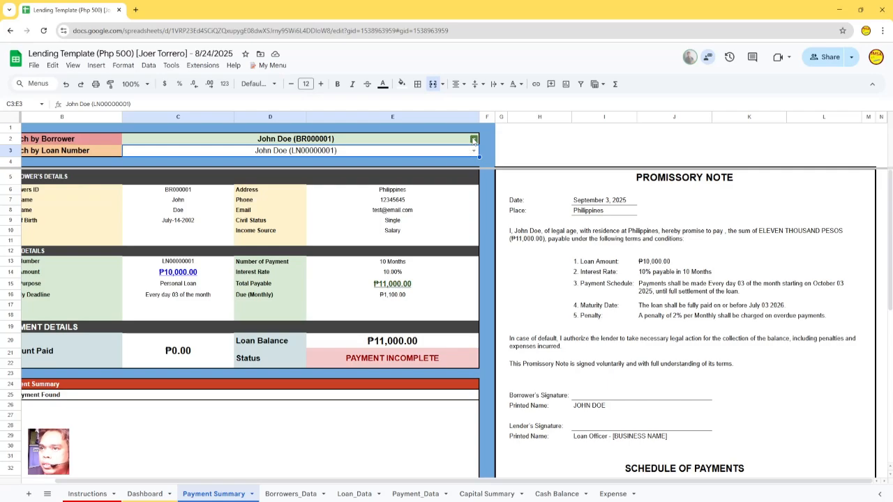
- Reselect the borrower and loan number in the Payment Summary search fields and review the promissory note down to its signature lines
{"action": "left_click", "coordinate": [474, 139]}
{"action": "left_click", "coordinate": [223, 160]}
{"action": "left_click", "coordinate": [474, 152]}
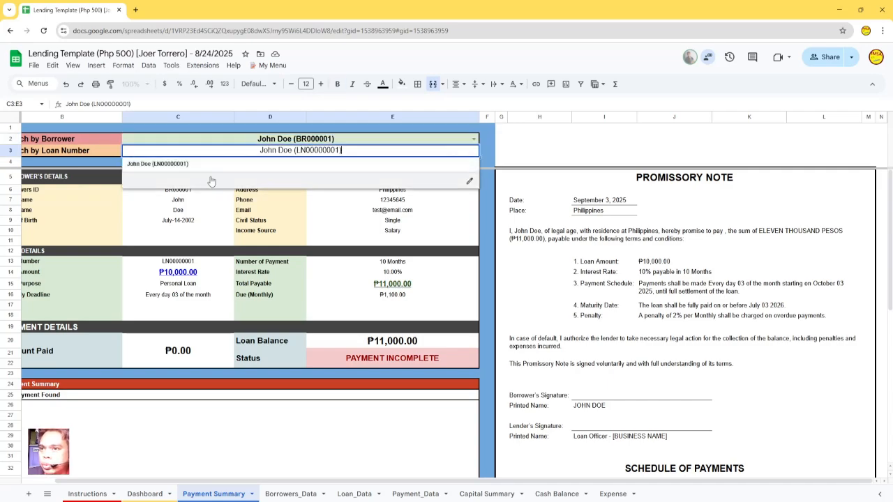
{"action": "left_click", "coordinate": [204, 167]}
{"action": "scroll", "coordinate": [607, 223], "scroll_direction": "down", "scroll_amount": 1}
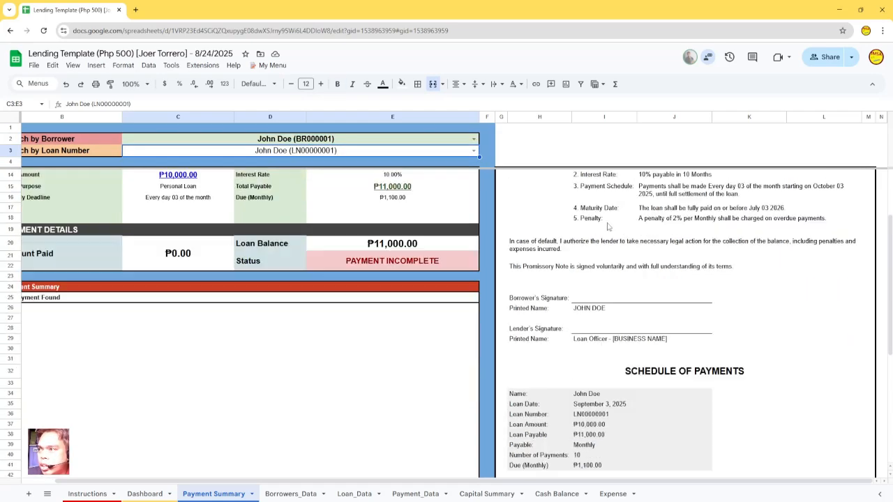
{"action": "scroll", "coordinate": [607, 224], "scroll_direction": "up", "scroll_amount": 1}
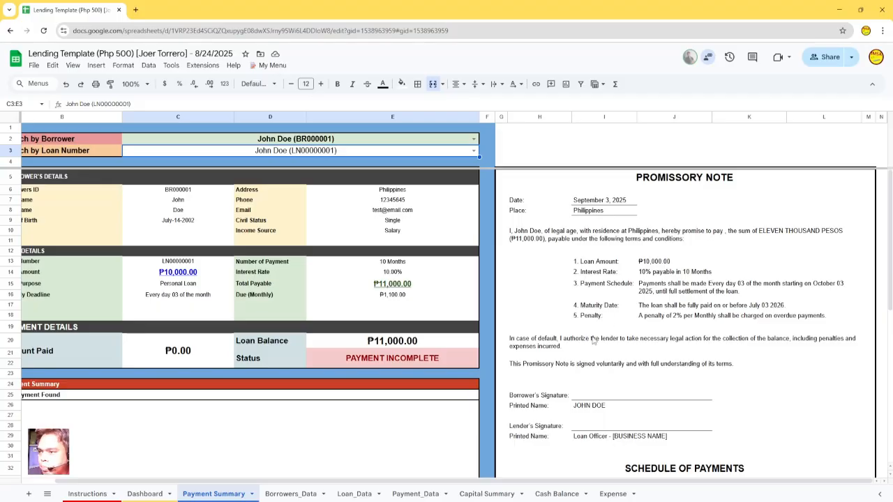
{"action": "scroll", "coordinate": [604, 331], "scroll_direction": "down", "scroll_amount": 3}
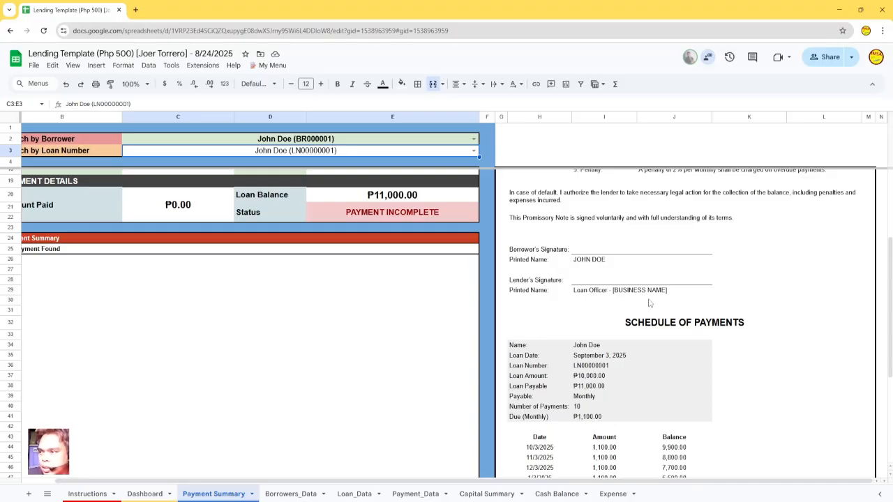
- Replace the business name inside the brackets of the Dashboard sheet's title with ABC LENDING
{"action": "left_click", "coordinate": [144, 494]}
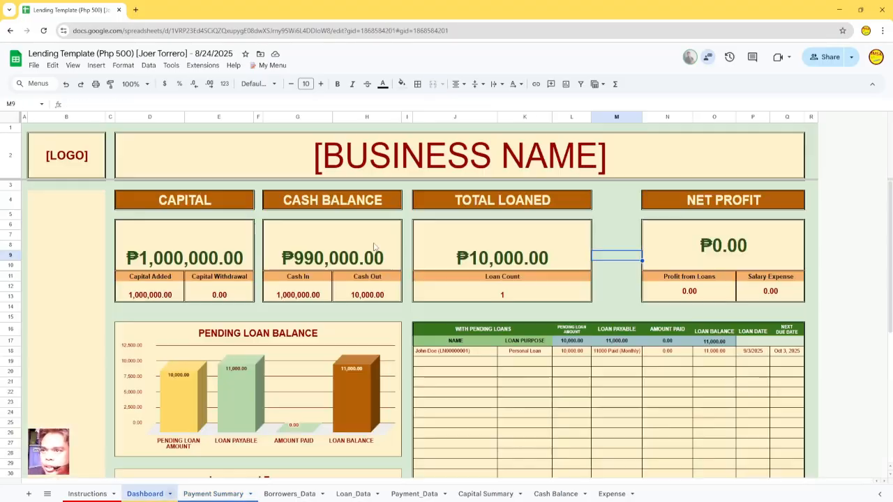
{"action": "left_click", "coordinate": [333, 160]}
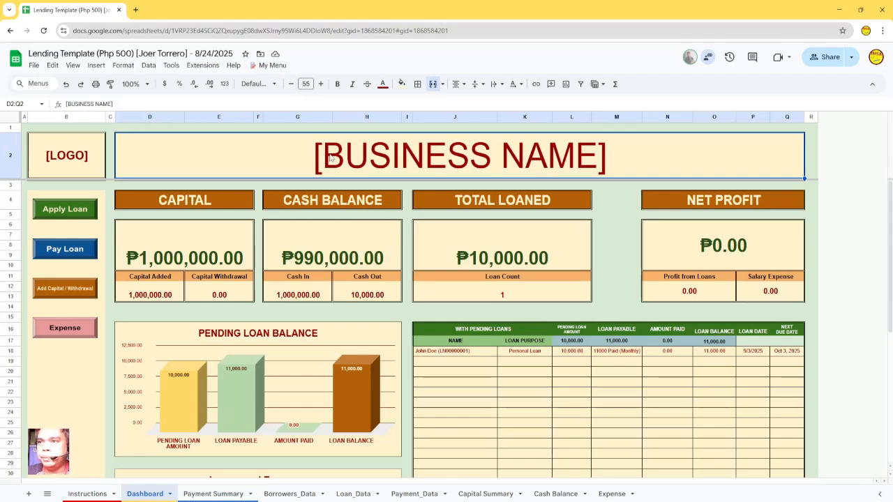
{"action": "double_click", "coordinate": [323, 158]}
{"action": "left_click_drag", "start_coordinate": [323, 158], "coordinate": [587, 153]}
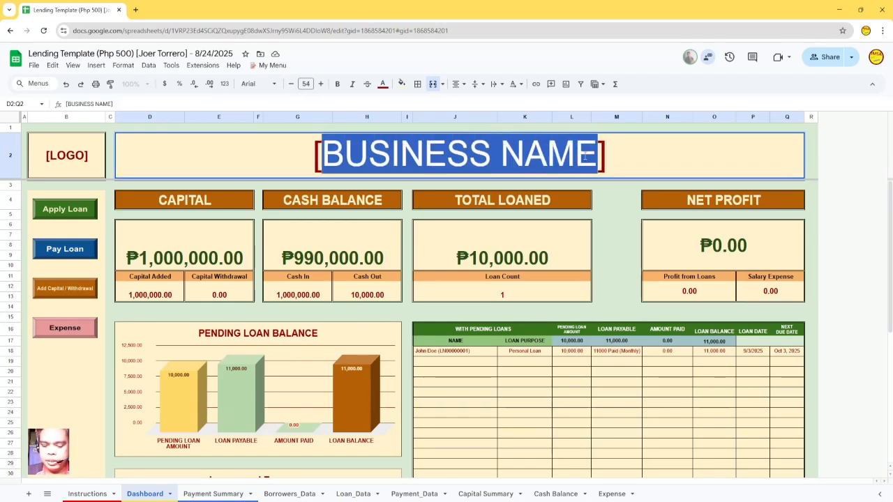
{"action": "type", "text": "ABS"}
{"action": "key", "text": "BackSpace"}
{"action": "type", "text": "C LENDING"}
{"action": "left_click", "coordinate": [248, 173]}
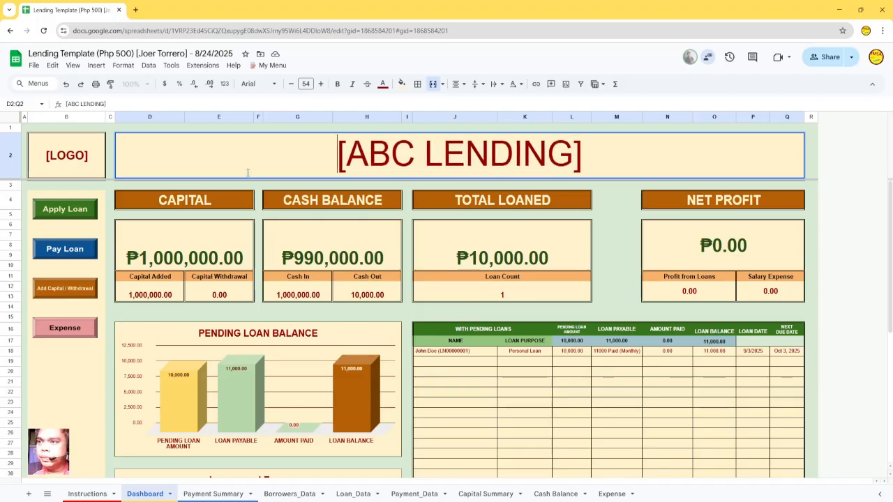
{"action": "left_click", "coordinate": [605, 364]}
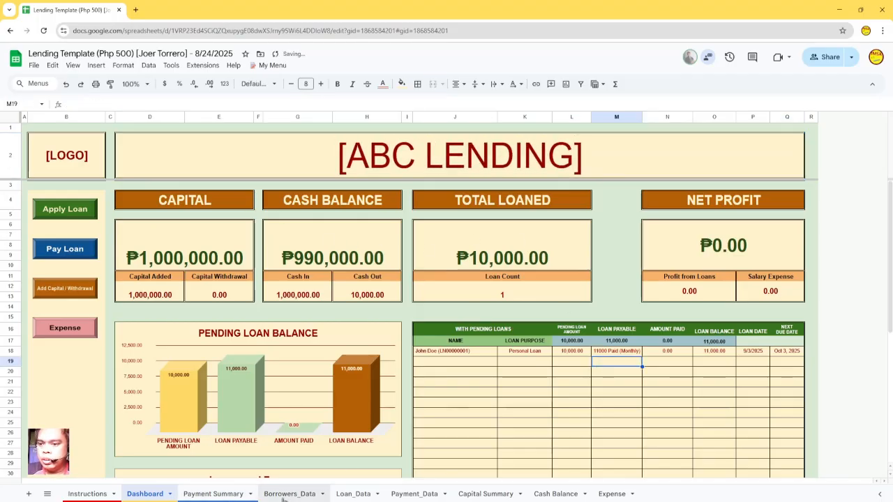
- Check the lender's printed name in the promissory note and examine the schedule of payments on the Payment Summary sheet
{"action": "left_click", "coordinate": [213, 494]}
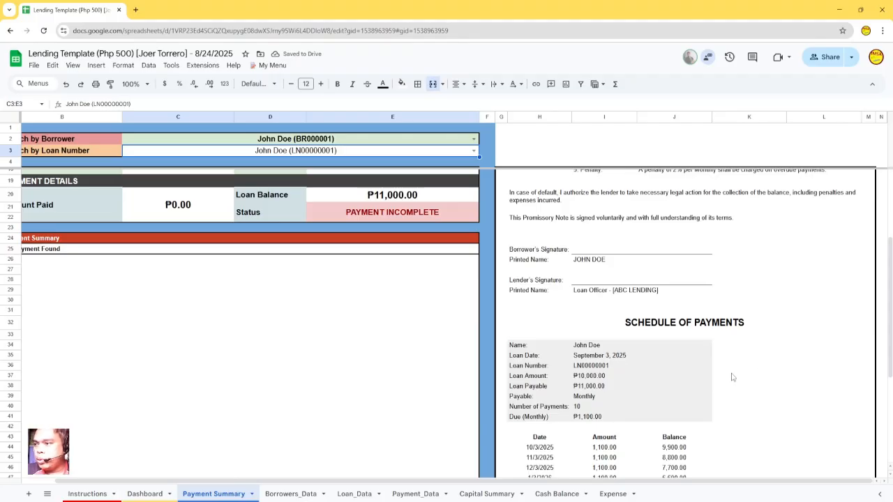
{"action": "scroll", "coordinate": [697, 314], "scroll_direction": "down", "scroll_amount": 3}
{"action": "scroll", "coordinate": [745, 251], "scroll_direction": "up", "scroll_amount": 2}
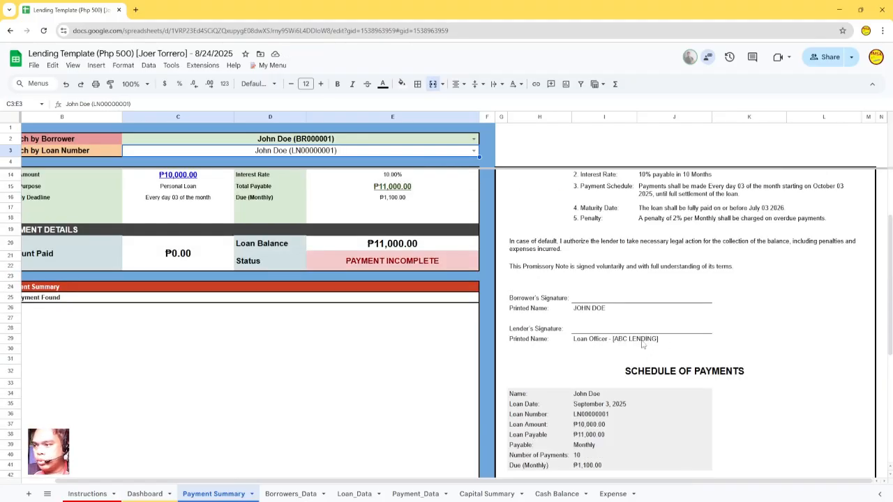
{"action": "scroll", "coordinate": [644, 344], "scroll_direction": "down", "scroll_amount": 1}
{"action": "scroll", "coordinate": [644, 344], "scroll_direction": "down", "scroll_amount": 3}
{"action": "scroll", "coordinate": [649, 300], "scroll_direction": "up", "scroll_amount": 1}
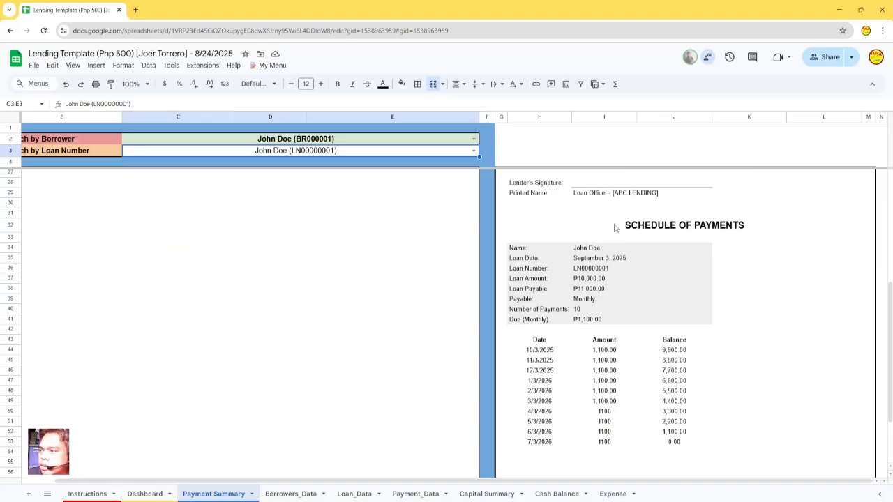
{"action": "scroll", "coordinate": [755, 307], "scroll_direction": "down", "scroll_amount": 2}
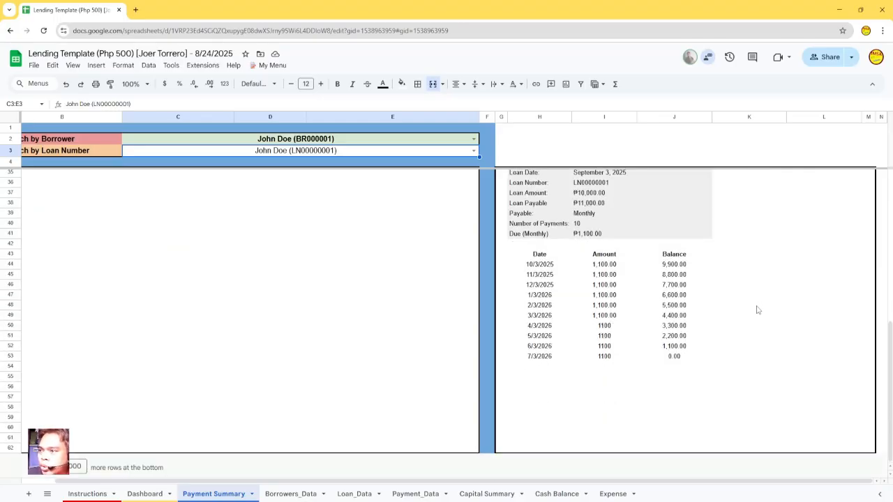
{"action": "scroll", "coordinate": [759, 311], "scroll_direction": "up", "scroll_amount": 2}
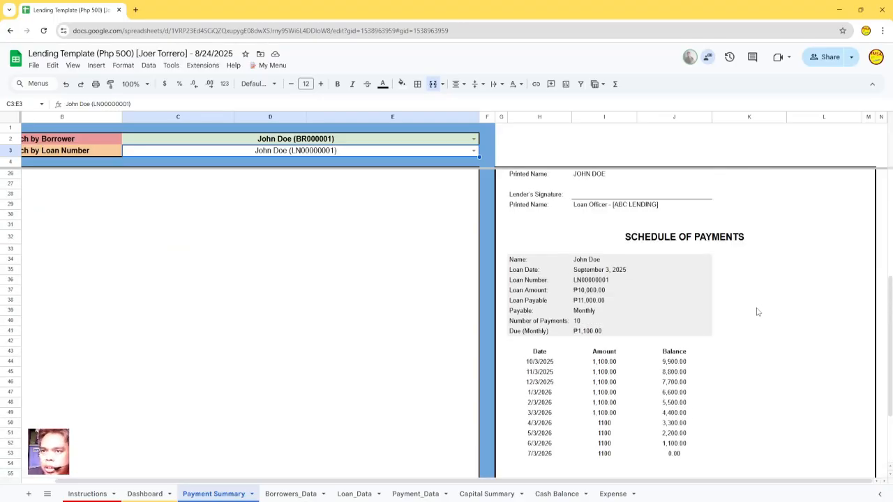
{"action": "scroll", "coordinate": [754, 314], "scroll_direction": "down", "scroll_amount": 1}
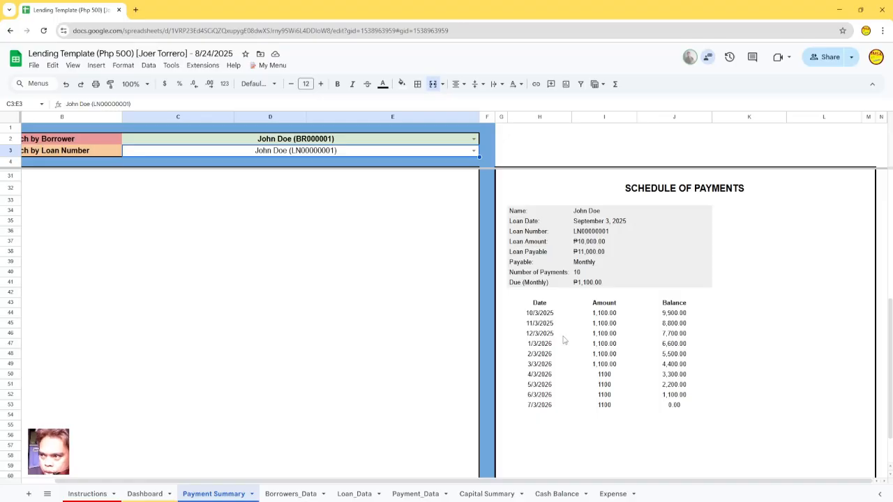
{"action": "scroll", "coordinate": [530, 321], "scroll_direction": "up", "scroll_amount": 5}
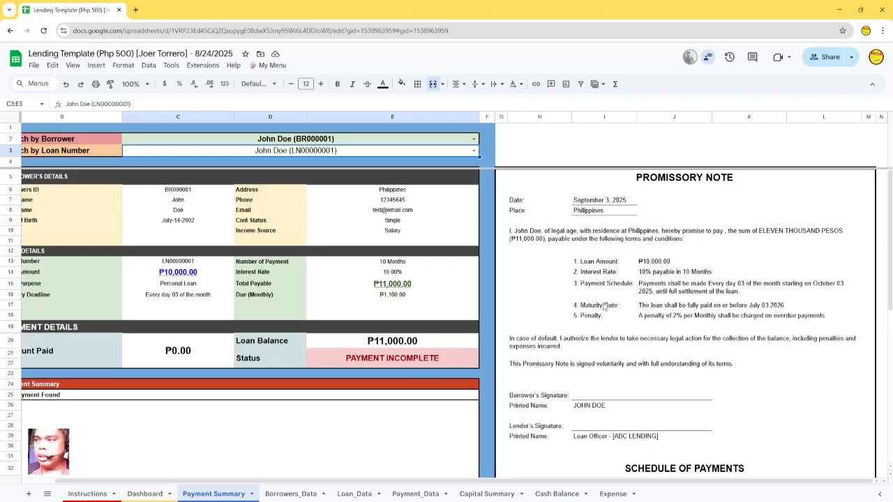
- Select the range G5:M62 covering the promissory note and schedule of payments
{"action": "left_click", "coordinate": [499, 176]}
{"action": "scroll", "coordinate": [682, 286], "scroll_direction": "down", "scroll_amount": 5}
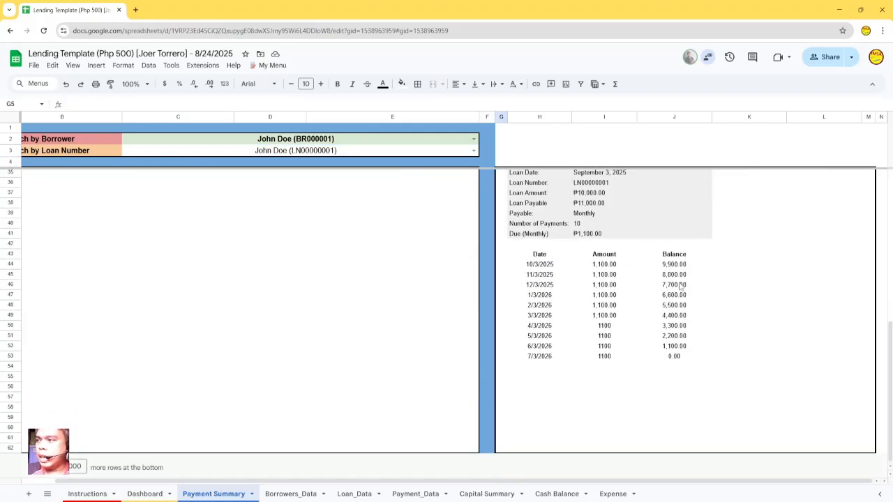
{"action": "left_click", "coordinate": [873, 454], "text": "shift"}
{"action": "scroll", "coordinate": [814, 382], "scroll_direction": "up", "scroll_amount": 5}
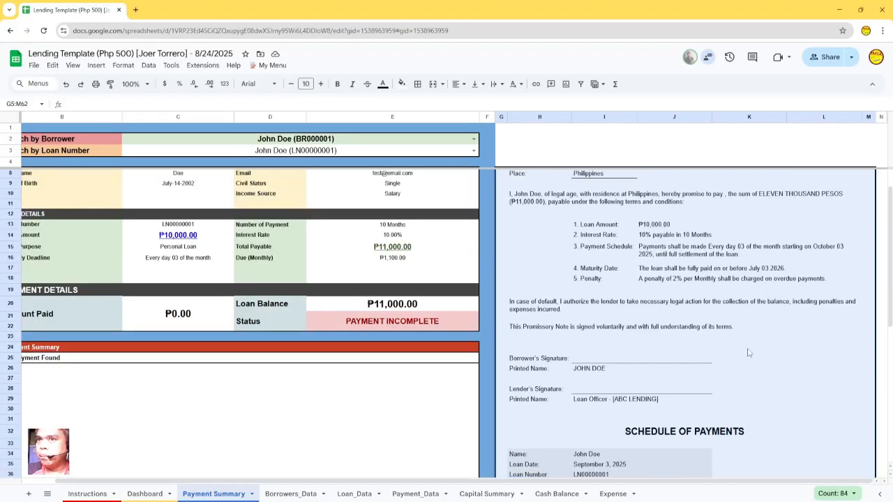
- Open the print settings, limit the printout to the selected cells G5:M62, and look through the previewed pages
{"action": "left_click", "coordinate": [96, 85]}
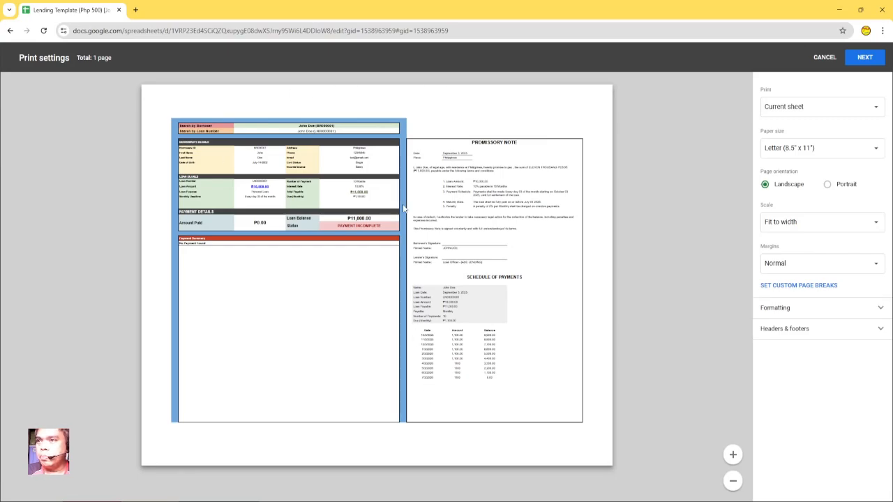
{"action": "left_click", "coordinate": [874, 111]}
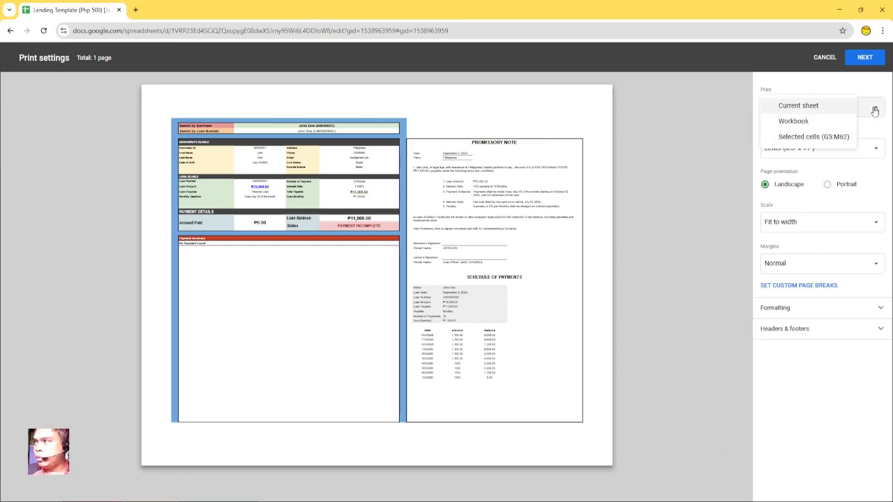
{"action": "left_click", "coordinate": [805, 138]}
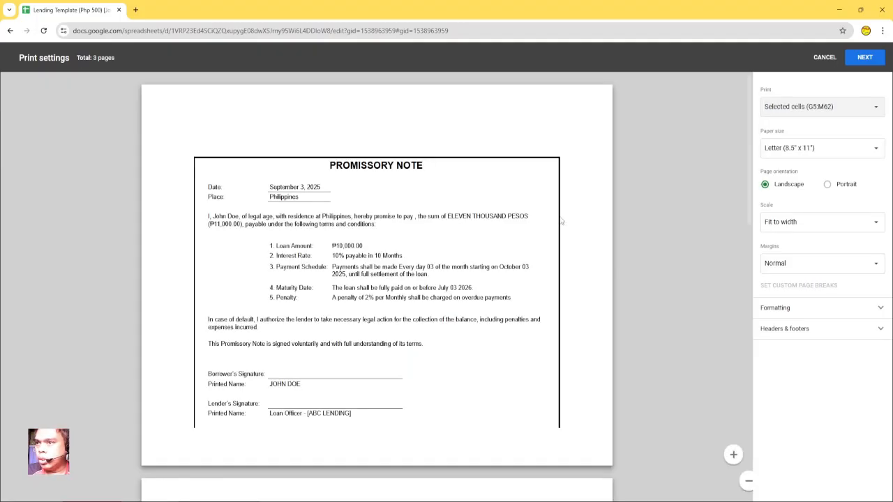
{"action": "scroll", "coordinate": [594, 244], "scroll_direction": "down", "scroll_amount": 5}
{"action": "scroll", "coordinate": [585, 304], "scroll_direction": "up", "scroll_amount": 5}
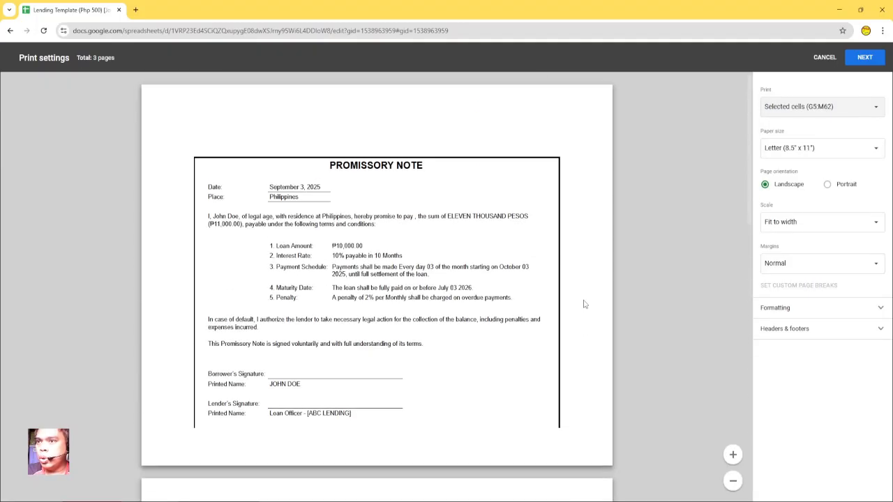
{"action": "scroll", "coordinate": [584, 304], "scroll_direction": "down", "scroll_amount": 5}
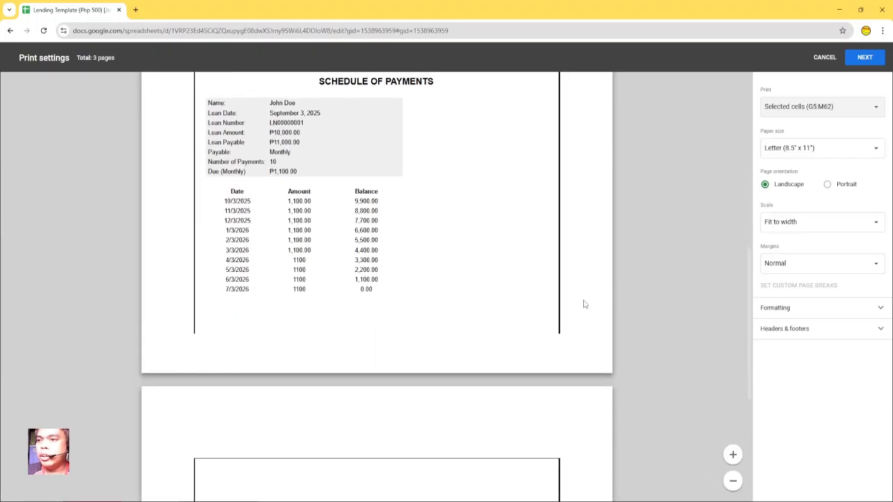
{"action": "scroll", "coordinate": [585, 304], "scroll_direction": "down", "scroll_amount": 5}
{"action": "scroll", "coordinate": [582, 307], "scroll_direction": "up", "scroll_amount": 10}
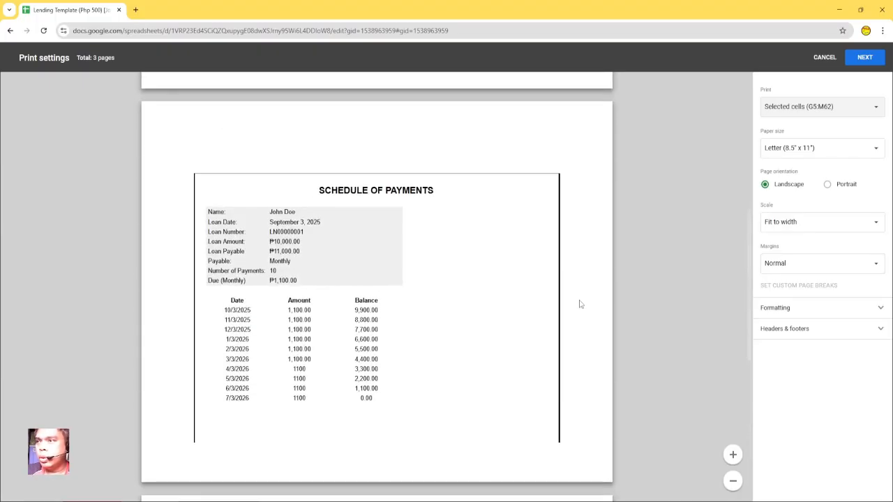
{"action": "scroll", "coordinate": [579, 298], "scroll_direction": "up", "scroll_amount": 1}
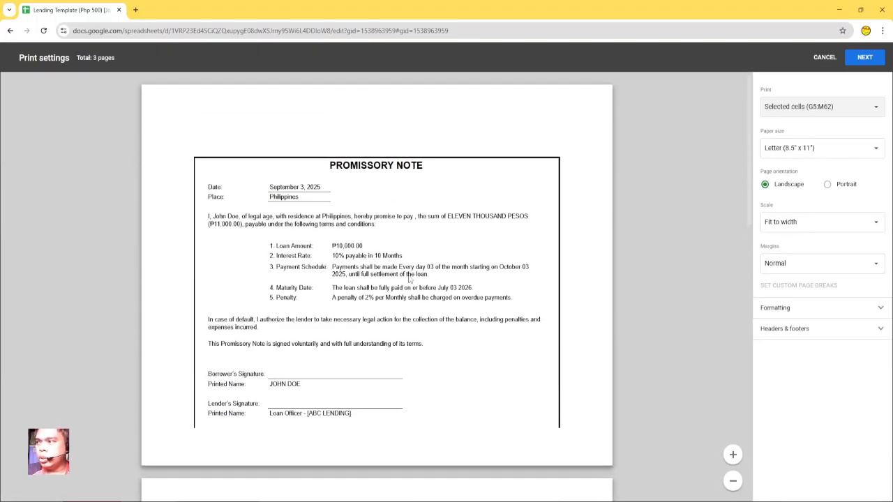
- Set the printout to portrait orientation and Fit to page scale, review the preview, and leave the print settings without printing
{"action": "left_click", "coordinate": [827, 185]}
{"action": "left_click", "coordinate": [819, 225]}
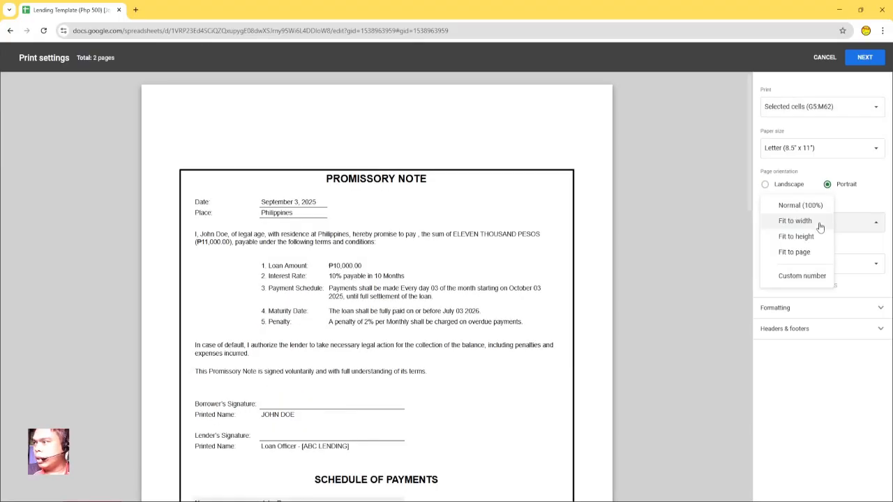
{"action": "left_click", "coordinate": [788, 253]}
{"action": "scroll", "coordinate": [544, 286], "scroll_direction": "down", "scroll_amount": 4}
{"action": "scroll", "coordinate": [546, 298], "scroll_direction": "up", "scroll_amount": 3}
{"action": "scroll", "coordinate": [551, 277], "scroll_direction": "down", "scroll_amount": 3}
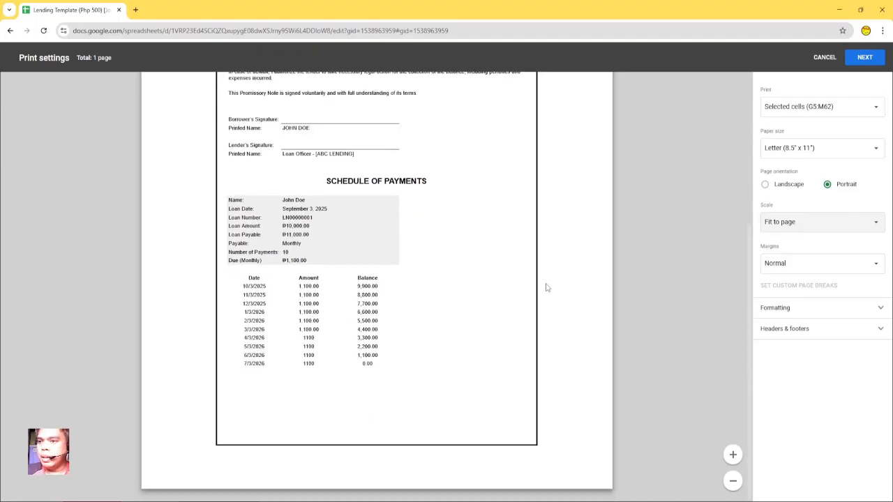
{"action": "scroll", "coordinate": [549, 305], "scroll_direction": "up", "scroll_amount": 3}
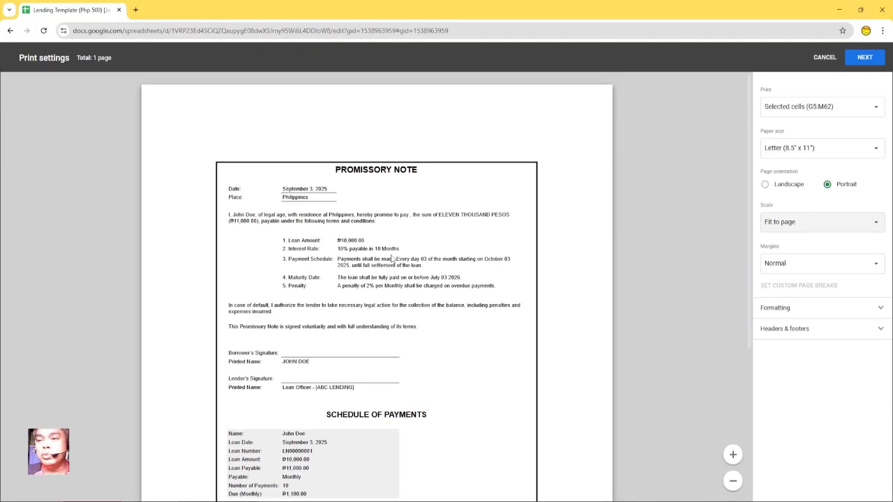
{"action": "scroll", "coordinate": [333, 322], "scroll_direction": "down", "scroll_amount": 2}
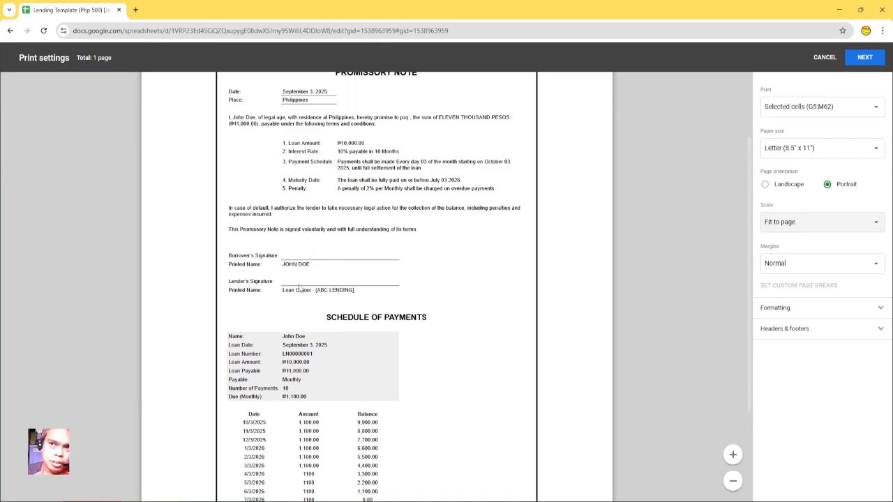
{"action": "scroll", "coordinate": [298, 298], "scroll_direction": "up", "scroll_amount": 3}
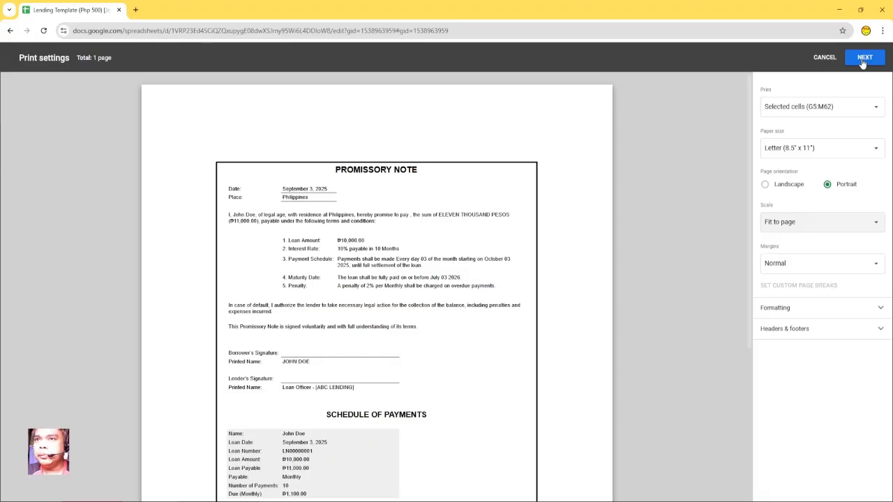
{"action": "left_click", "coordinate": [823, 57]}
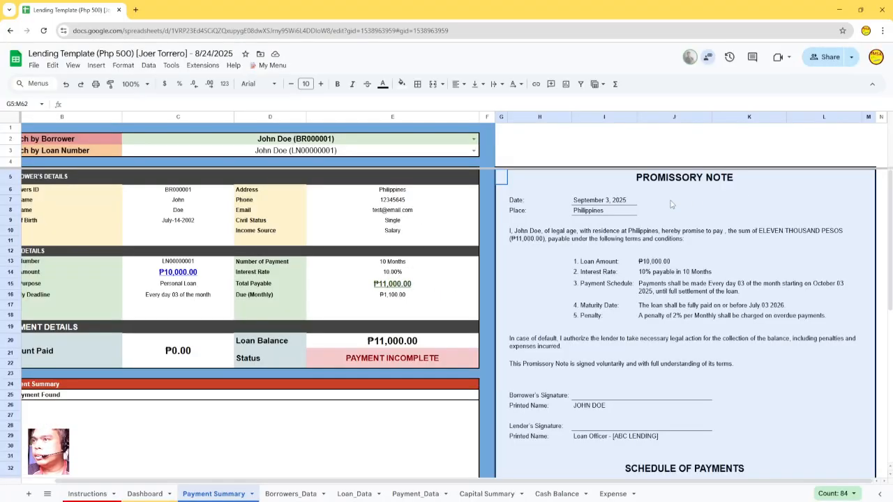
- Open the Payment Form from the Dashboard sheet and begin choosing the borrower in its Name field
{"action": "left_click", "coordinate": [152, 493]}
{"action": "scroll", "coordinate": [701, 345], "scroll_direction": "down", "scroll_amount": 3}
{"action": "scroll", "coordinate": [507, 297], "scroll_direction": "up", "scroll_amount": 3}
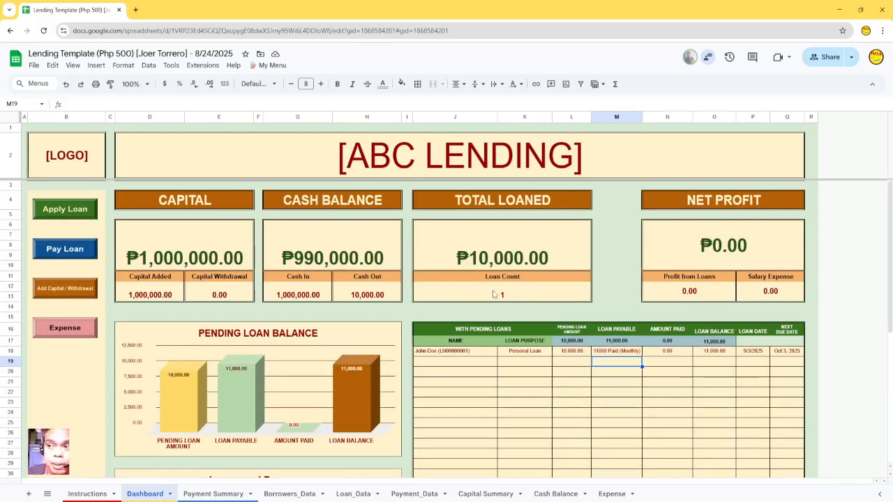
{"action": "left_click", "coordinate": [81, 255]}
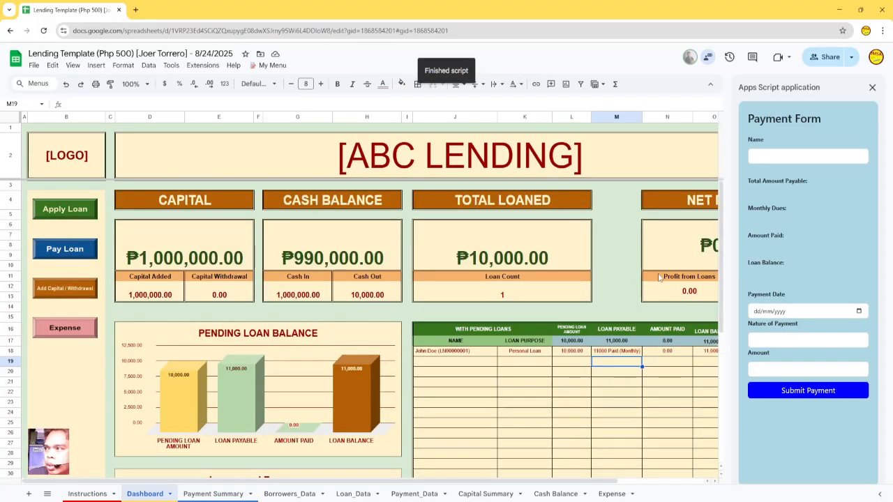
{"action": "left_click", "coordinate": [788, 160]}
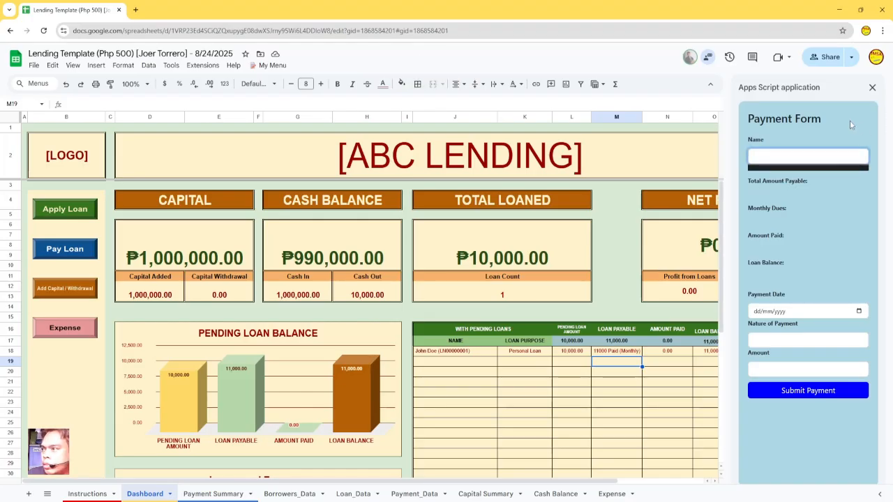